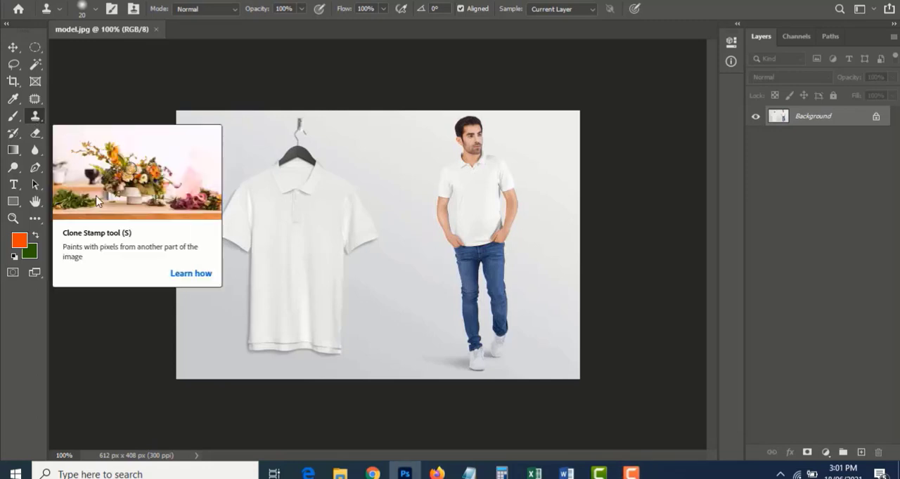
Choose the Clone Stamp tool and try to stamp the background between the shirt and the man without a source point
right_click(37, 116)
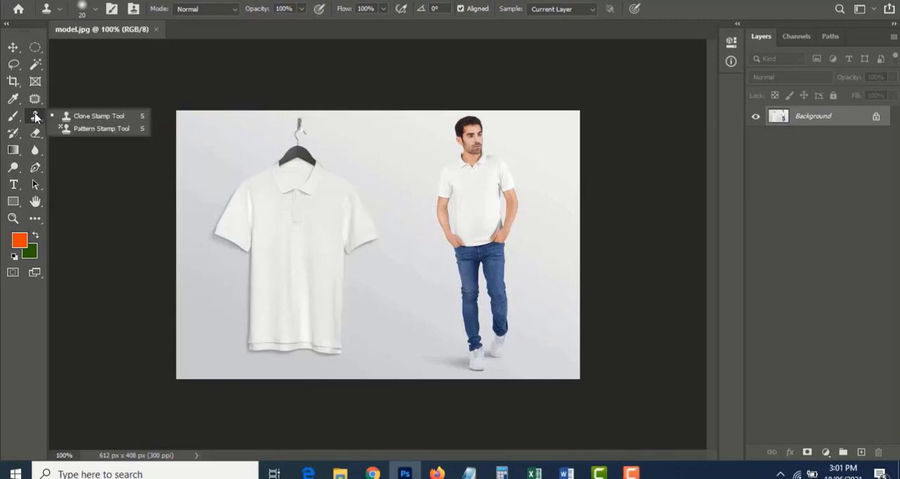
left_click(77, 116)
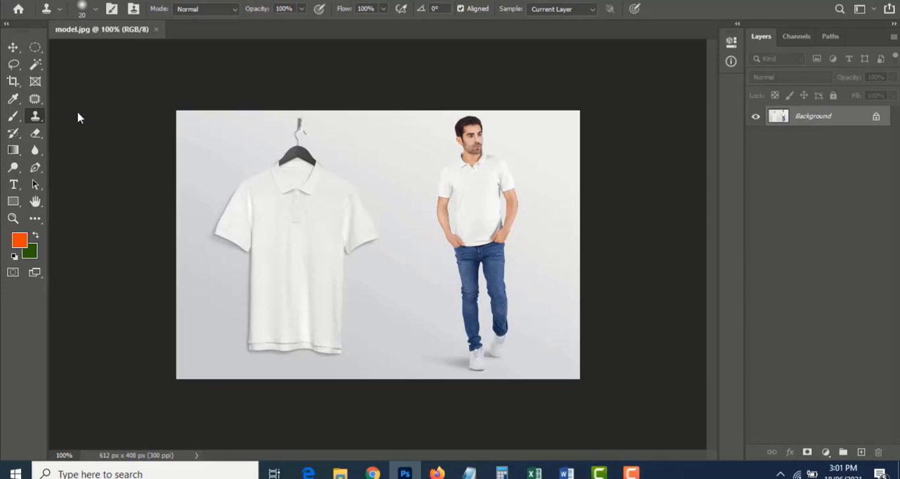
left_click(386, 189)
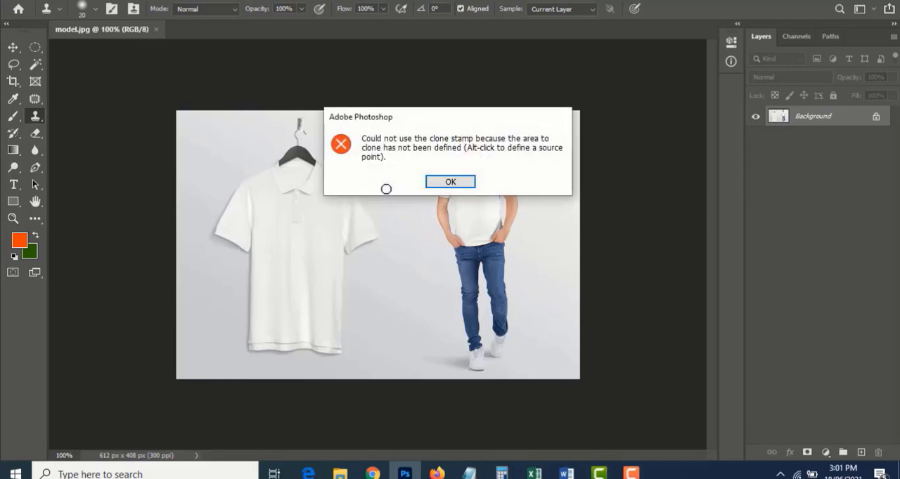
left_click(450, 182)
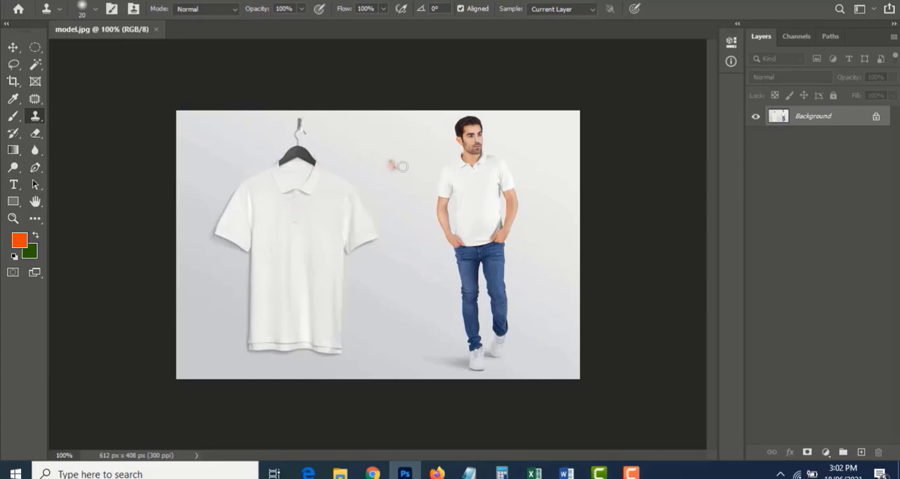
Clone the man's head and upper body into the space beside the hanging shirt, and undo the stroke
mouse_move(393, 159)
left_mouse_down()
mouse_move(380, 151)
mouse_move(393, 196)
mouse_move(392, 149)
mouse_move(412, 231)
mouse_move(405, 212)
left_mouse_up()
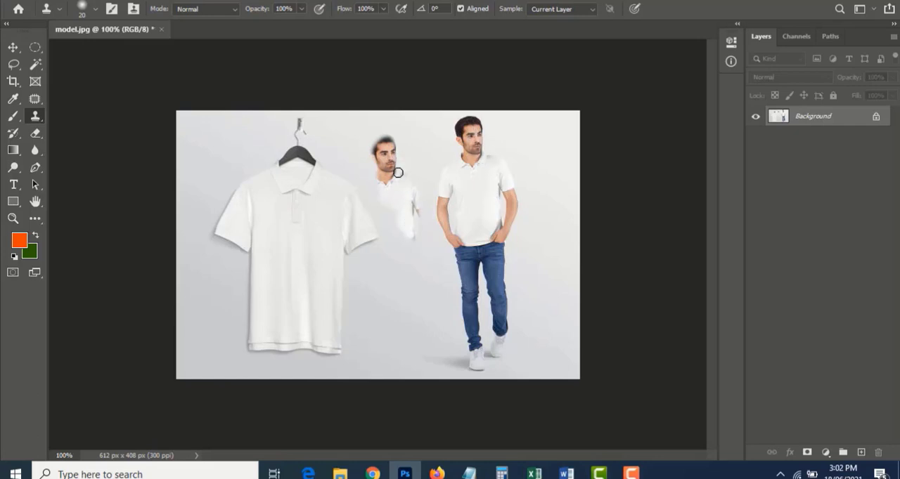
key("ctrl+z")
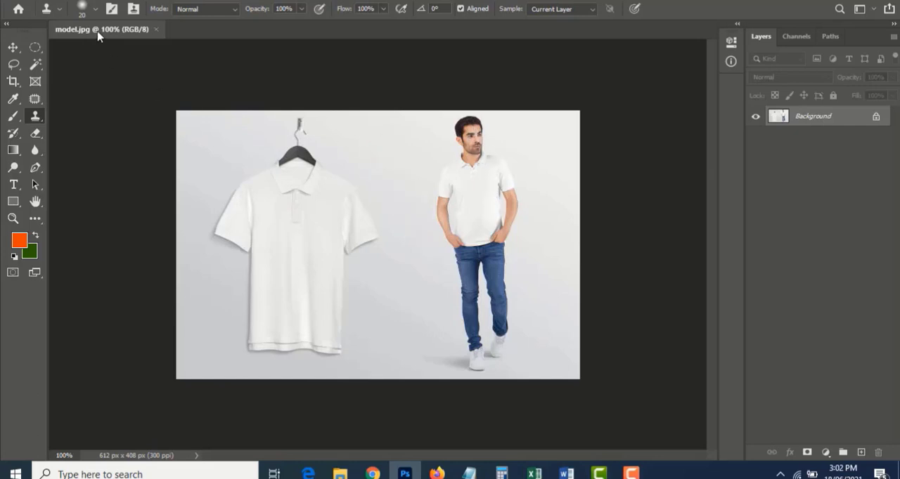
Try a clone brush size of 84 px, and reduce it to 23 px
left_click(95, 14)
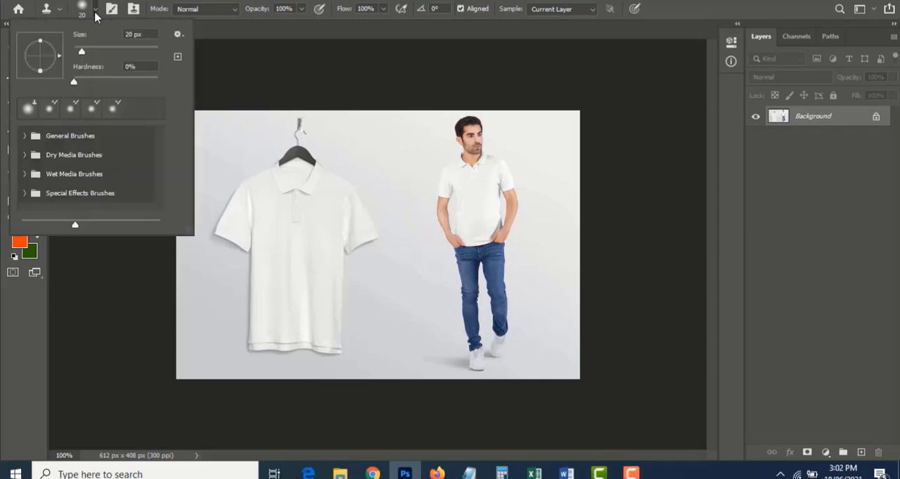
mouse_move(84, 52)
left_mouse_down()
mouse_move(121, 58)
mouse_move(109, 57)
left_mouse_up()
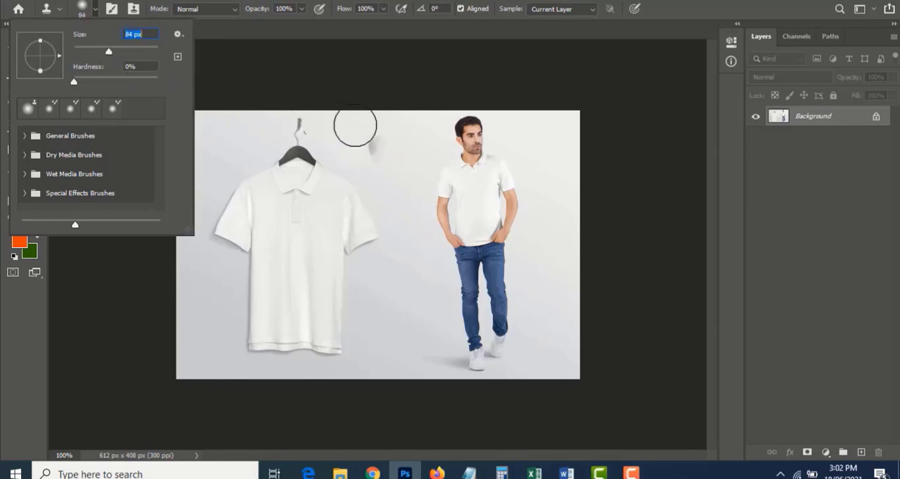
left_click_drag(109, 55, 83, 54)
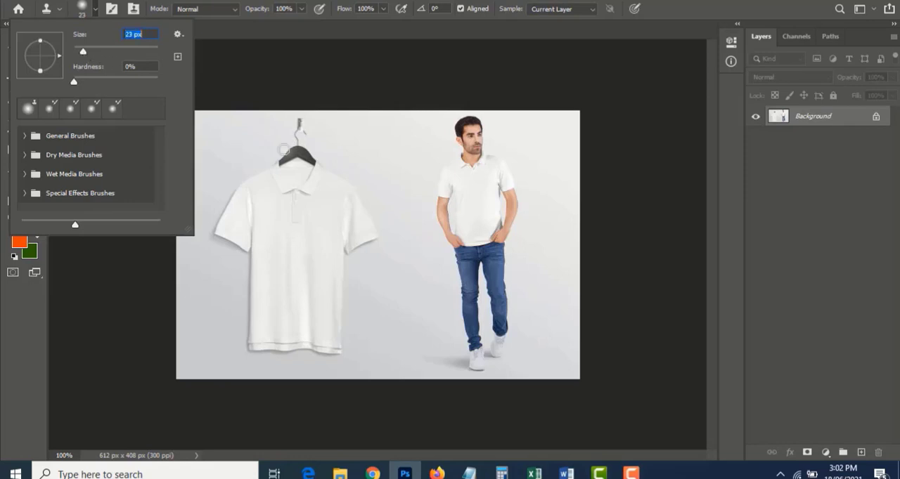
Make a test clone stroke between the shirt and the man, undo it, and set the brush size to 70 px
left_click(368, 5)
left_click_drag(387, 169, 390, 183)
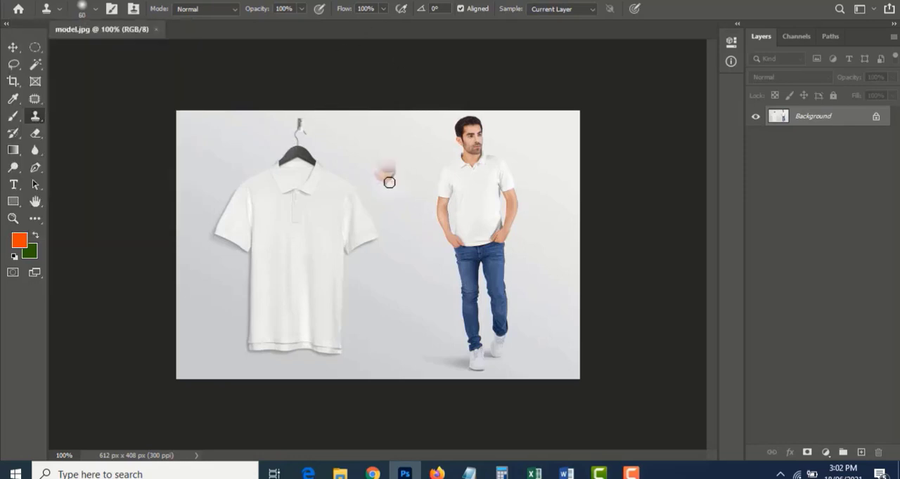
key("ctrl+z")
left_click(97, 9)
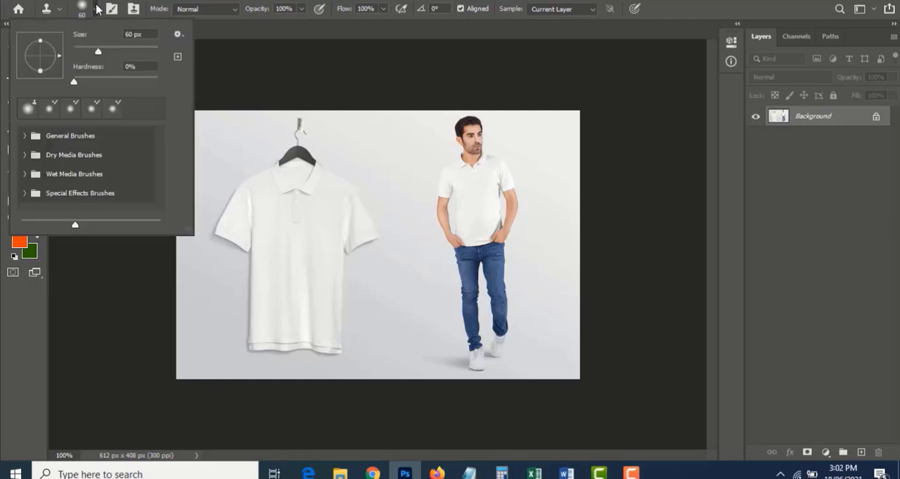
left_click(96, 9)
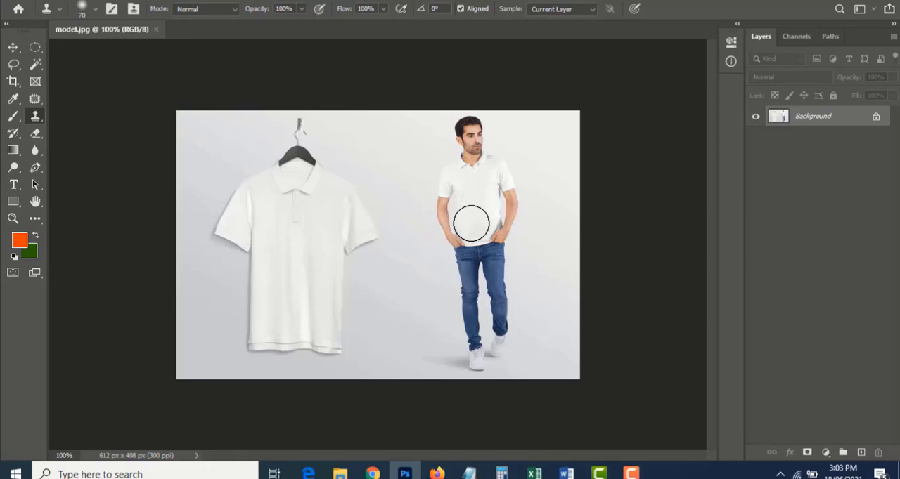
Close model.jpg, reopen it from the recent files and fit the image on screen
key("ctrl+w")
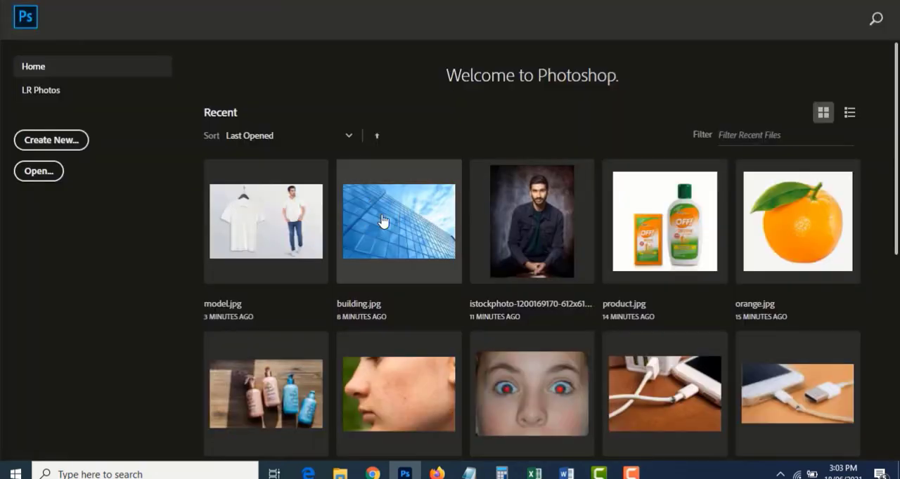
left_click(251, 250)
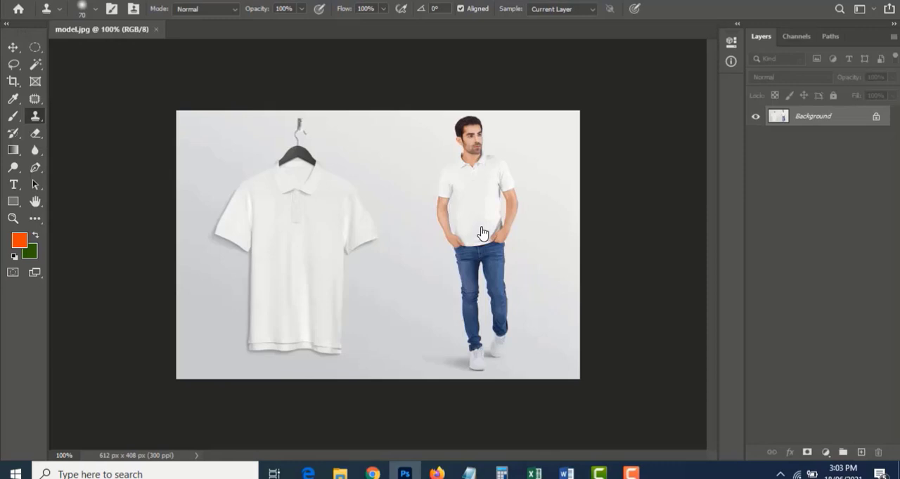
key("ctrl+0")
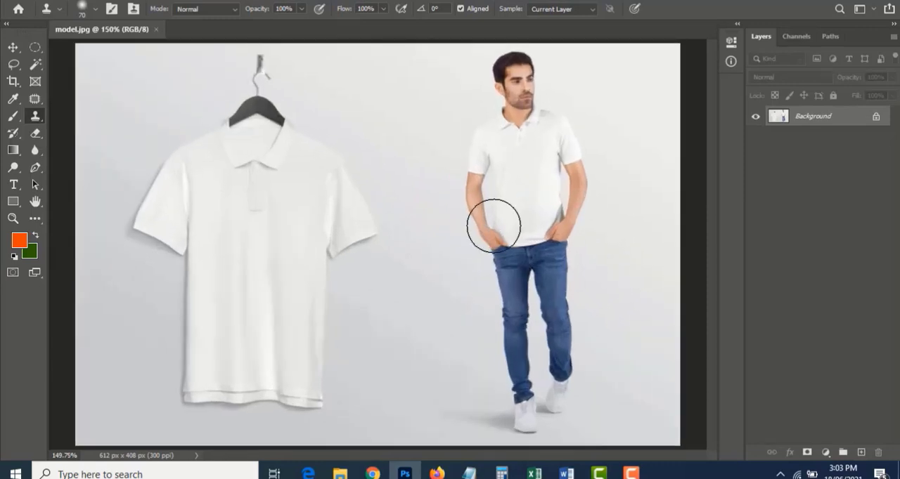
Try to stamp the reopened photo's background between the shirt and the man without a source point
left_click(401, 156)
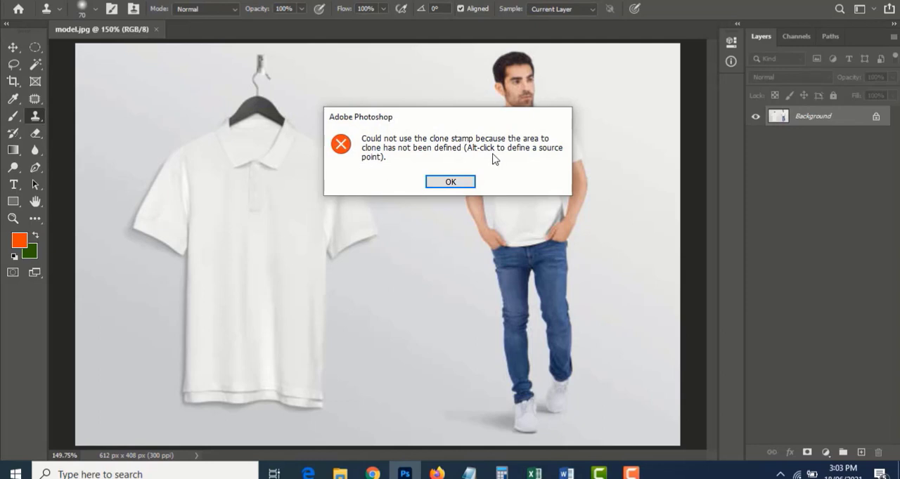
left_click(451, 182)
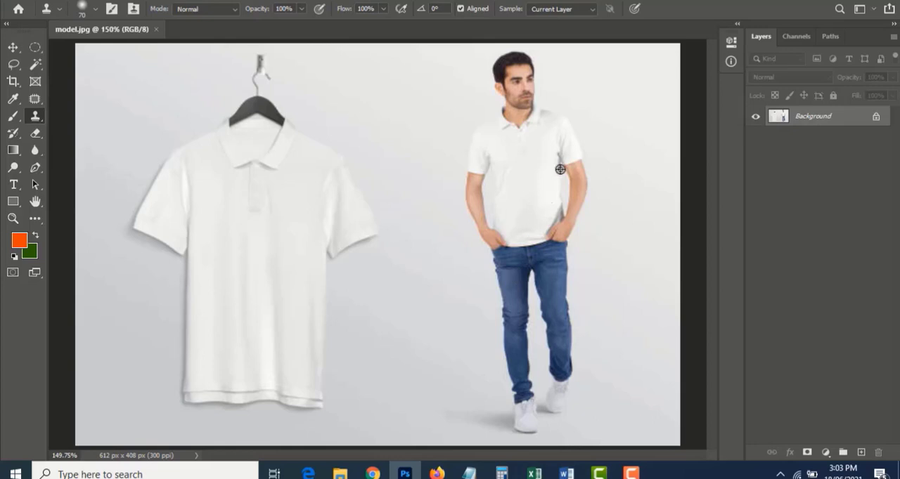
Sample the man's face and other parts of his figure, test clone strokes on the background and his head, and undo them
left_click(522, 89, "alt")
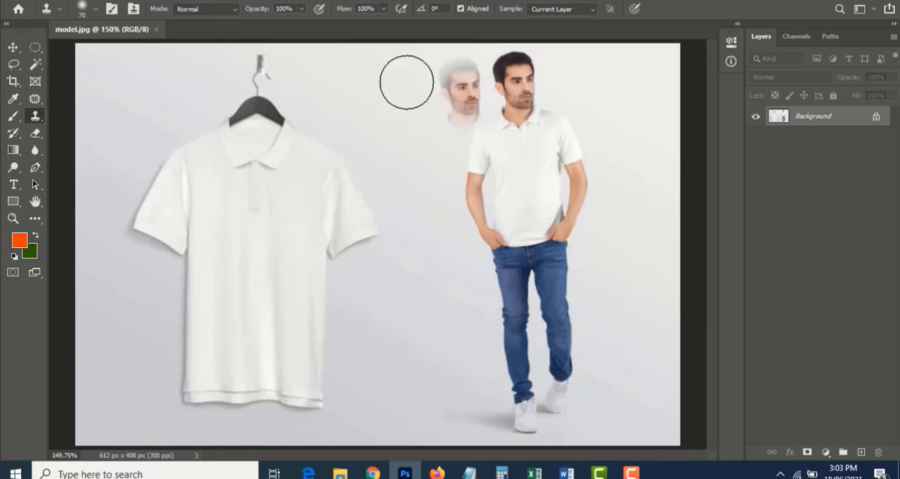
left_click(520, 169, "alt")
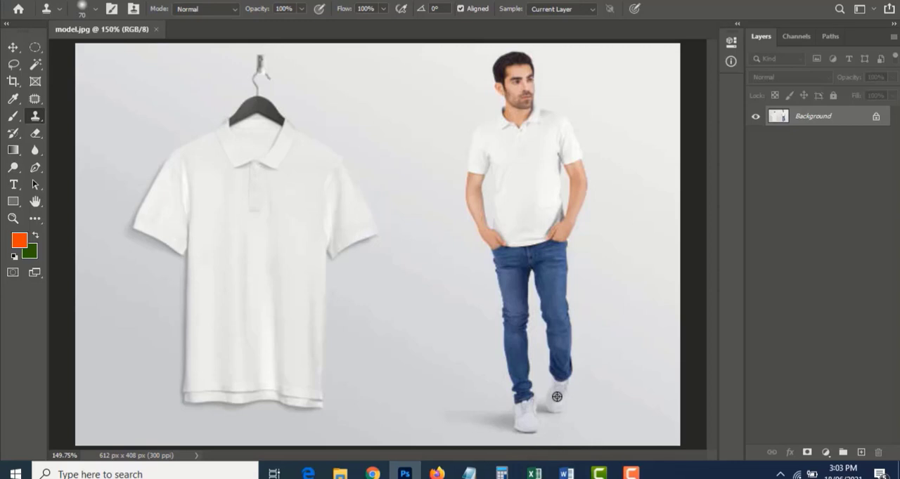
mouse_move(382, 316)
left_mouse_down()
mouse_move(373, 307)
mouse_move(376, 372)
left_mouse_up()
left_click_drag(521, 93, 510, 93)
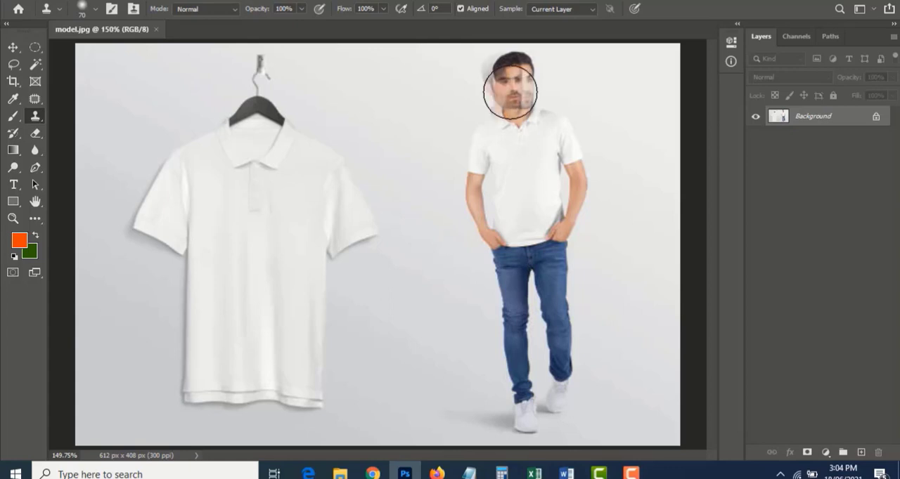
key("ctrl+z")
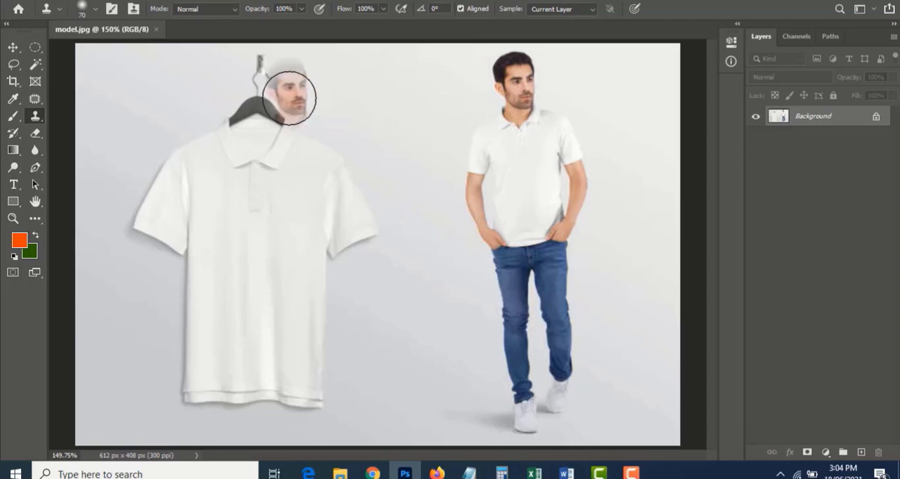
Clone the full figure of the man over the hanging polo shirt, starting with his face at the hanger
left_click_drag(272, 99, 265, 98)
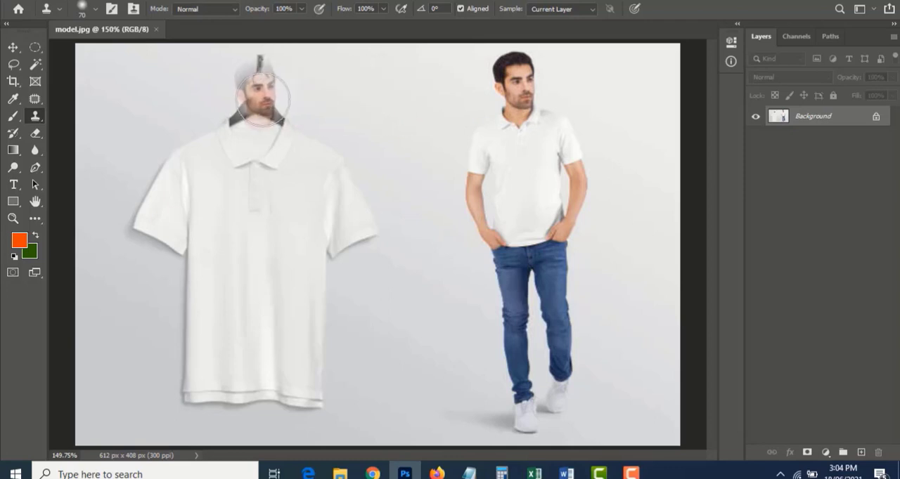
left_click_drag(263, 100, 265, 100)
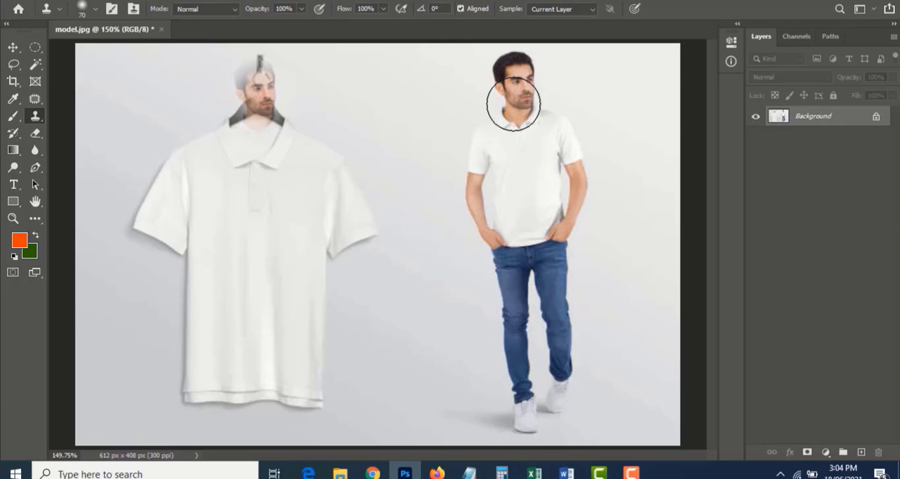
mouse_move(262, 99)
left_mouse_down()
mouse_move(256, 77)
mouse_move(255, 99)
mouse_move(268, 75)
mouse_move(265, 111)
mouse_move(228, 152)
mouse_move(271, 133)
mouse_move(259, 112)
mouse_move(299, 138)
mouse_move(278, 131)
mouse_move(312, 172)
mouse_move(288, 220)
mouse_move(308, 189)
mouse_move(309, 239)
mouse_move(322, 178)
mouse_move(321, 167)
mouse_move(317, 212)
mouse_move(289, 217)
mouse_move(275, 159)
mouse_move(230, 164)
mouse_move(224, 193)
mouse_move(246, 159)
mouse_move(216, 217)
mouse_move(223, 253)
mouse_move(286, 251)
mouse_move(294, 268)
mouse_move(307, 253)
mouse_move(306, 382)
mouse_move(293, 397)
mouse_move(268, 394)
mouse_move(261, 251)
mouse_move(245, 231)
mouse_move(267, 79)
mouse_move(246, 85)
mouse_move(277, 333)
mouse_move(316, 412)
mouse_move(257, 420)
mouse_move(239, 416)
mouse_move(259, 363)
mouse_move(194, 382)
mouse_move(210, 315)
mouse_move(183, 299)
mouse_move(155, 243)
mouse_move(105, 224)
mouse_move(235, 132)
mouse_move(297, 175)
mouse_move(384, 190)
mouse_move(373, 249)
mouse_move(340, 323)
mouse_move(307, 367)
mouse_move(311, 245)
mouse_move(258, 221)
mouse_move(244, 184)
left_mouse_up()
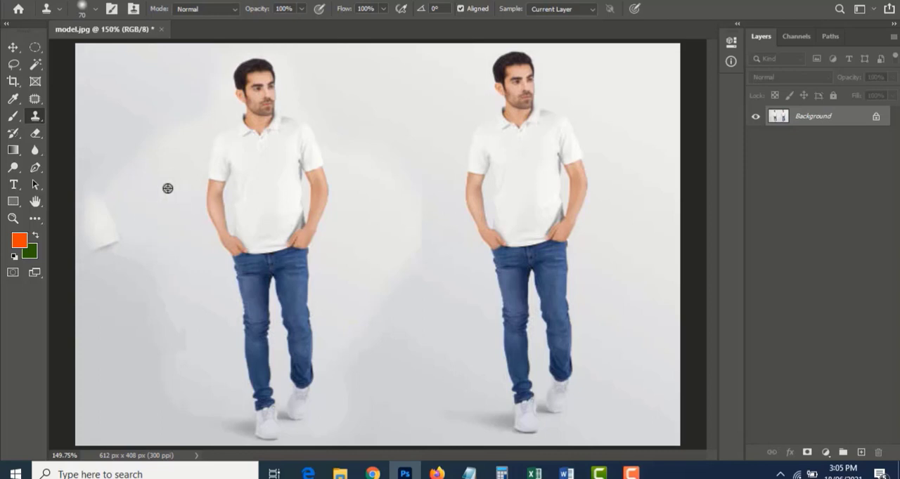
Clone clean background over the leftover shirt sleeve and the uneven background patch between the two men
mouse_move(113, 248)
left_mouse_down()
mouse_move(117, 200)
mouse_move(98, 243)
left_mouse_up()
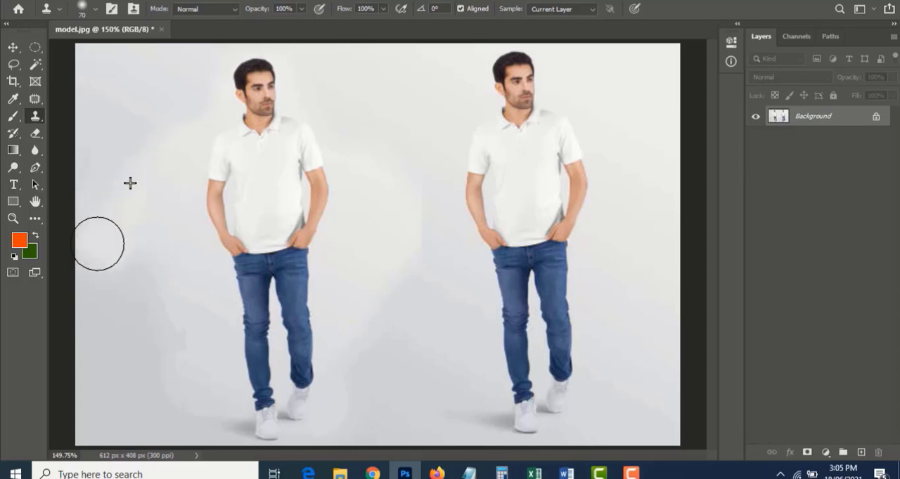
left_click_drag(423, 203, 416, 267)
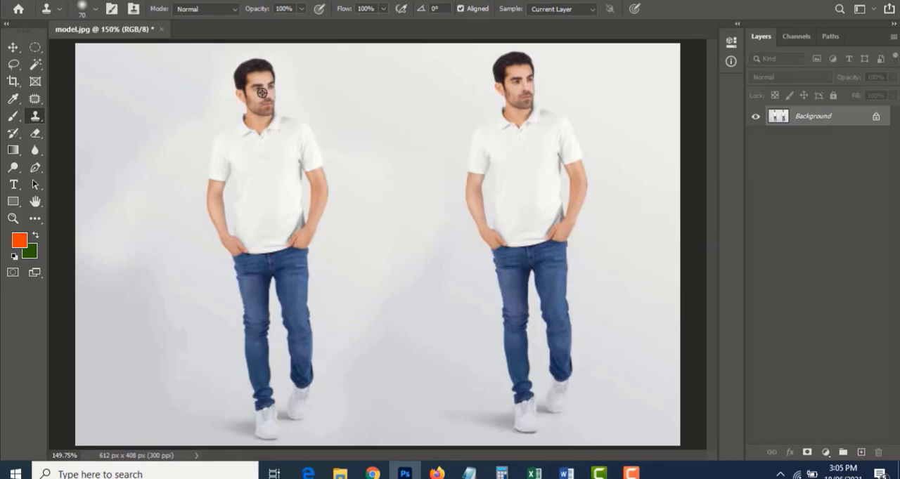
Clone another full figure of the man into the gap between the two existing figures
mouse_move(359, 99)
left_mouse_down()
mouse_move(410, 100)
mouse_move(394, 99)
mouse_move(391, 85)
mouse_move(369, 137)
mouse_move(389, 126)
mouse_move(374, 171)
mouse_move(360, 180)
mouse_move(375, 226)
mouse_move(384, 386)
mouse_move(406, 411)
mouse_move(445, 407)
mouse_move(427, 352)
mouse_move(417, 234)
mouse_move(435, 216)
mouse_move(435, 151)
mouse_move(397, 84)
mouse_move(378, 81)
mouse_move(387, 100)
mouse_move(375, 230)
mouse_move(406, 359)
mouse_move(393, 419)
mouse_move(431, 408)
left_mouse_up()
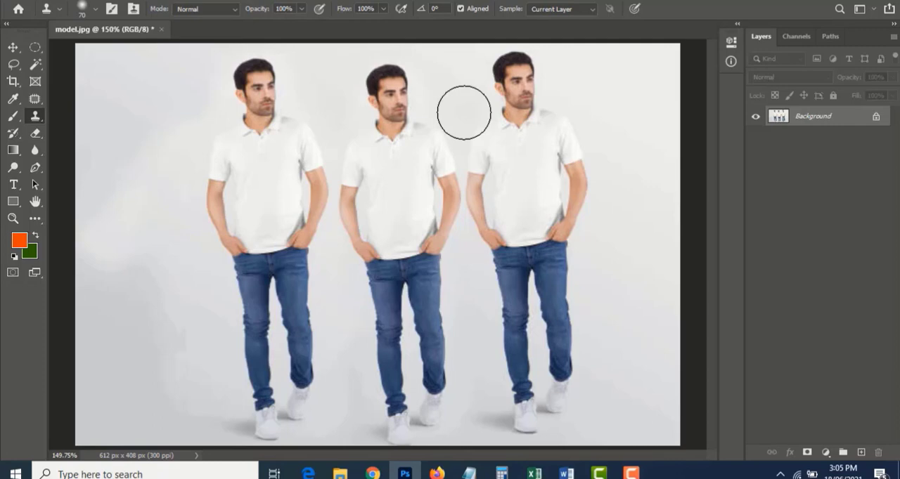
Set the Clone Stamp mode to Dissolve, test it by cloning the man at the photo's right edge, and undo the strokes
left_click(215, 14)
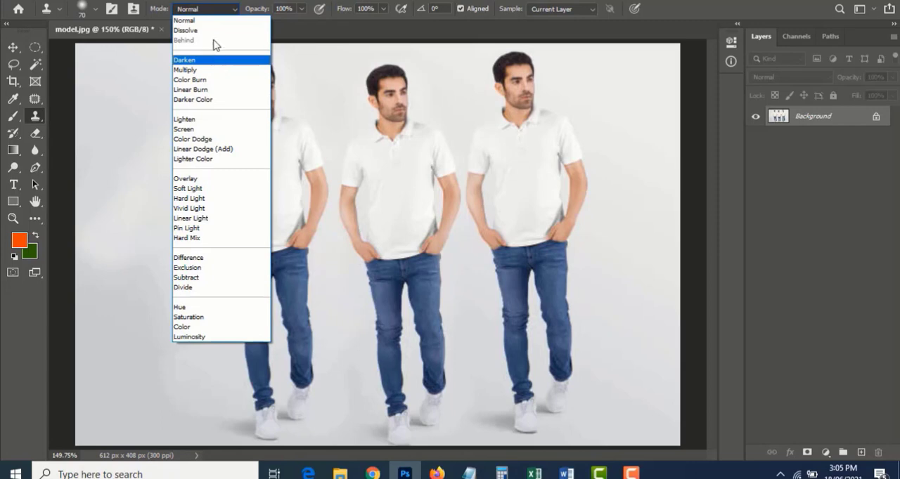
left_click(215, 32)
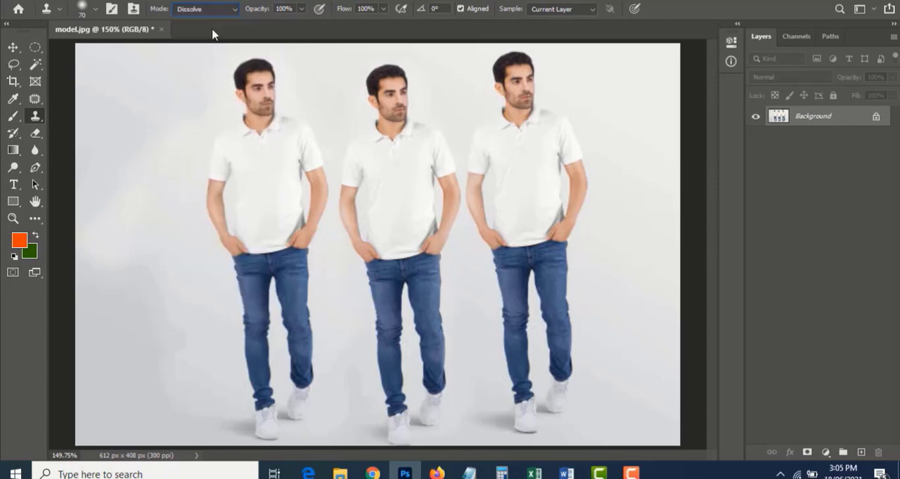
left_click(239, 71)
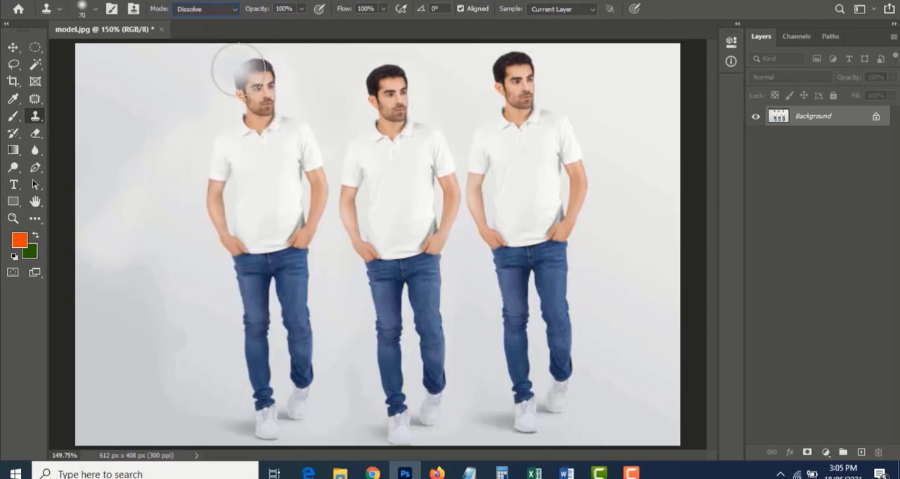
key("ctrl+z")
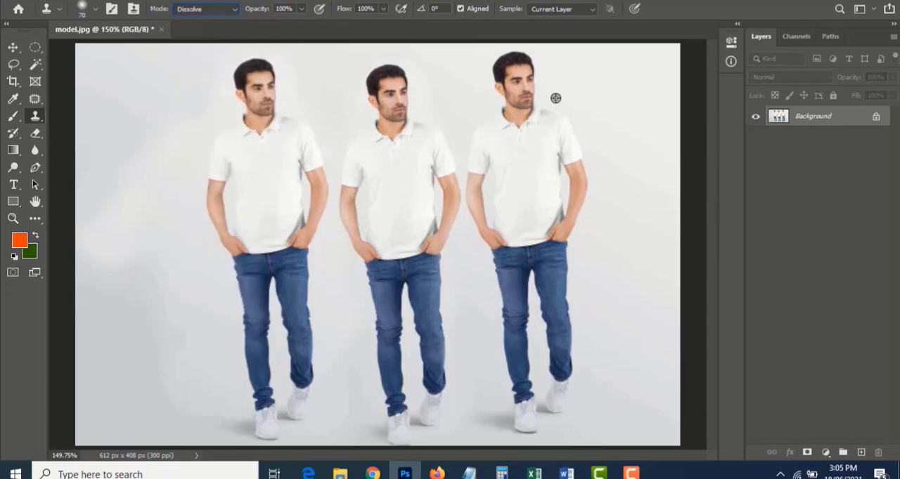
left_click(521, 85, "alt")
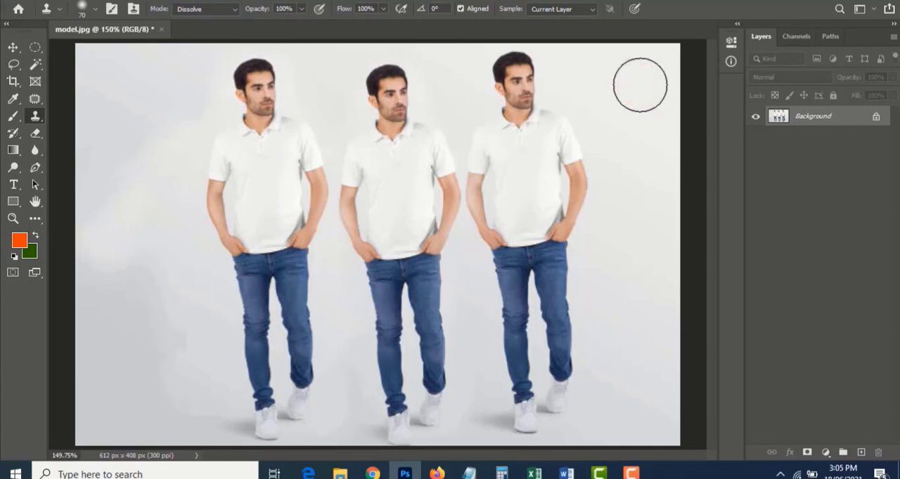
mouse_move(640, 85)
left_mouse_down()
mouse_move(617, 114)
mouse_move(623, 131)
mouse_move(647, 142)
mouse_move(630, 159)
mouse_move(624, 189)
mouse_move(649, 203)
mouse_move(637, 233)
mouse_move(607, 231)
mouse_move(619, 289)
mouse_move(648, 330)
mouse_move(654, 263)
mouse_move(647, 406)
mouse_move(663, 410)
mouse_move(678, 308)
mouse_move(659, 258)
mouse_move(637, 77)
left_mouse_up()
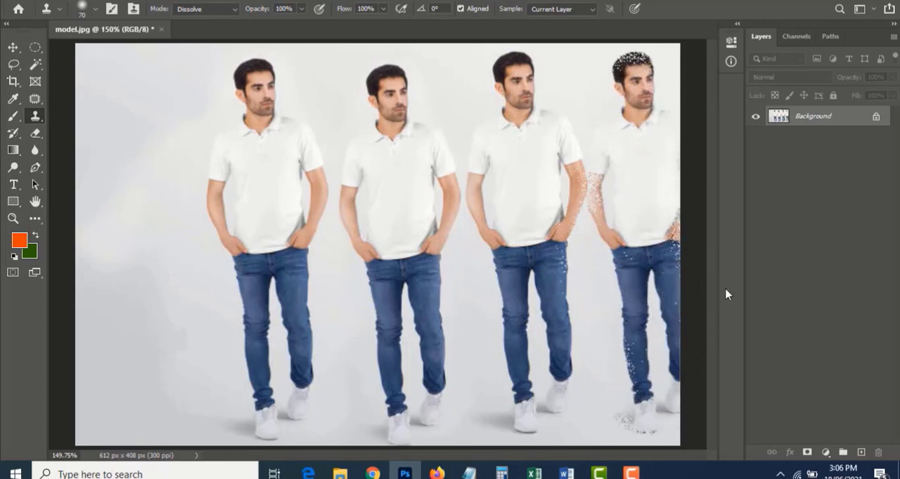
key("ctrl+z")
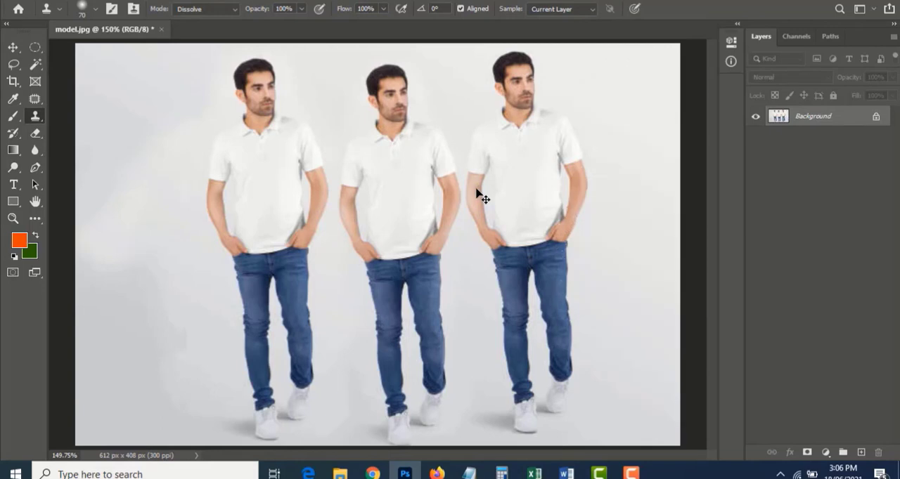
Set the Clone Stamp mode to Darken, make a test stroke over the rightmost man and undo it
left_click(201, 14)
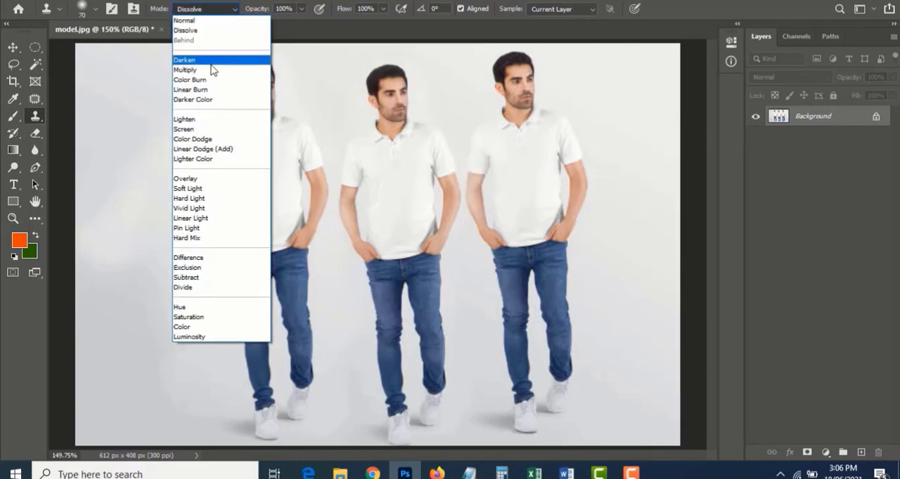
left_click(211, 62)
mouse_move(488, 165)
left_mouse_down()
mouse_move(474, 112)
mouse_move(519, 90)
left_mouse_up()
key("ctrl+z")
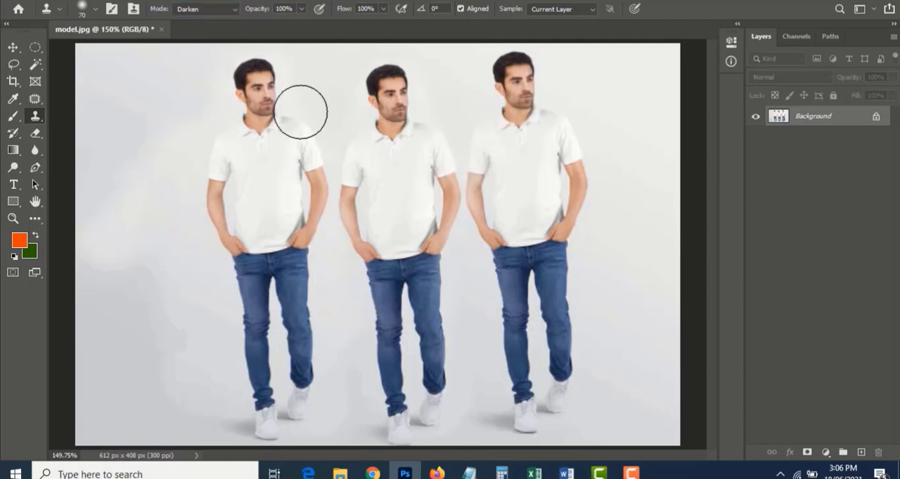
Test cloning the man beside the leftmost figure in Darken mode and again in Normal mode, undoing each stroke
mouse_move(165, 80)
left_mouse_down()
mouse_move(144, 123)
mouse_move(172, 113)
mouse_move(180, 136)
mouse_move(133, 259)
mouse_move(150, 290)
mouse_move(198, 286)
mouse_move(170, 394)
mouse_move(178, 404)
mouse_move(213, 392)
mouse_move(222, 149)
mouse_move(189, 117)
mouse_move(172, 80)
mouse_move(147, 182)
mouse_move(173, 187)
left_mouse_up()
key("ctrl+z")
left_click(199, 16)
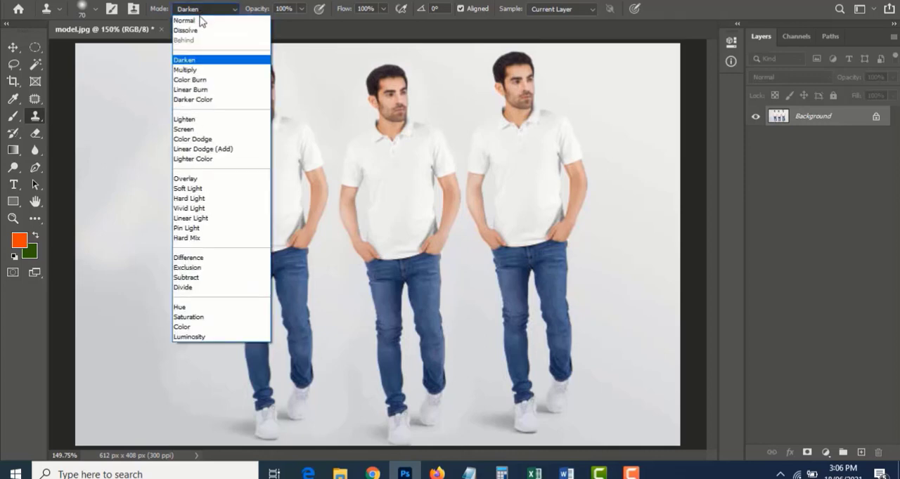
left_click(200, 16)
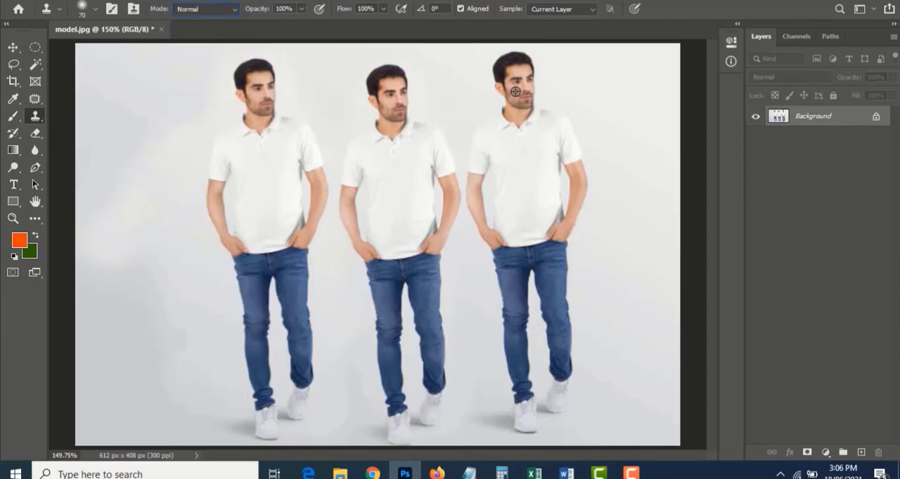
mouse_move(249, 85)
left_mouse_down()
mouse_move(258, 123)
mouse_move(256, 75)
mouse_move(283, 111)
mouse_move(253, 111)
mouse_move(285, 120)
mouse_move(318, 198)
mouse_move(276, 193)
mouse_move(260, 176)
mouse_move(247, 340)
mouse_move(306, 279)
mouse_move(255, 411)
mouse_move(268, 421)
mouse_move(179, 352)
mouse_move(242, 80)
mouse_move(278, 165)
left_mouse_up()
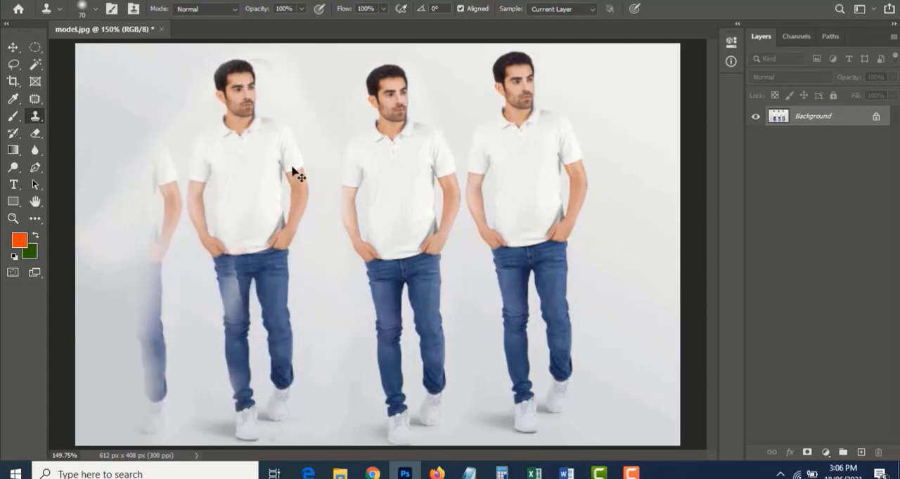
key("ctrl+z")
Set the Clone Stamp mode to Darken, clone the rightmost man so he overlaps the leftmost figure, and undo the strokes
left_click(188, 7)
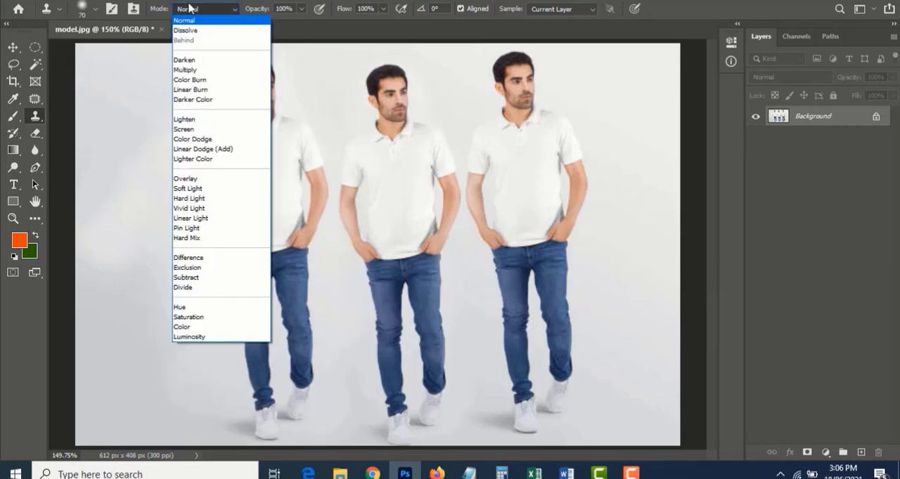
left_click(203, 60)
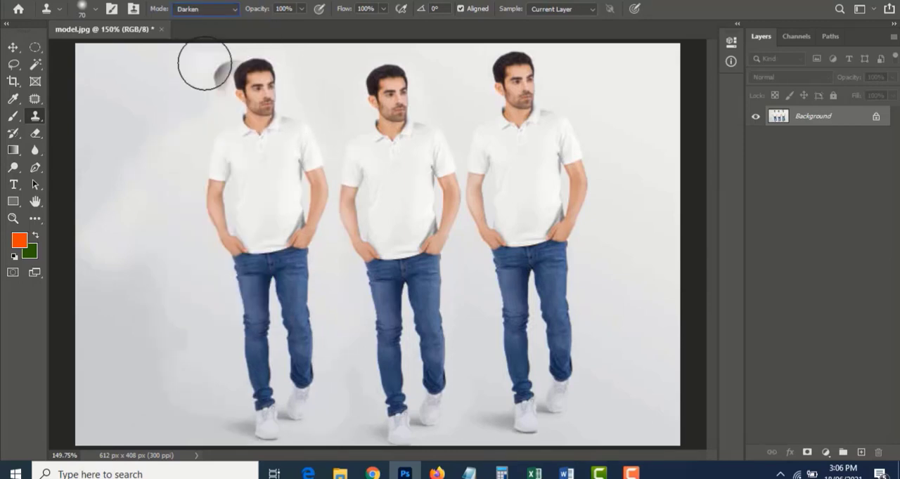
left_click(523, 93, "alt")
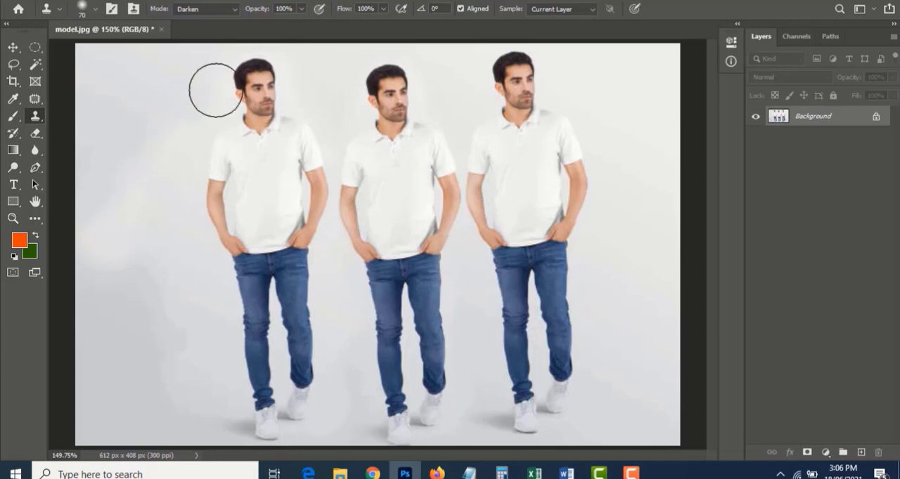
mouse_move(215, 88)
left_mouse_down()
mouse_move(190, 141)
mouse_move(211, 132)
mouse_move(210, 149)
mouse_move(195, 190)
mouse_move(185, 166)
mouse_move(164, 216)
mouse_move(192, 216)
mouse_move(203, 183)
mouse_move(396, 283)
left_mouse_up()
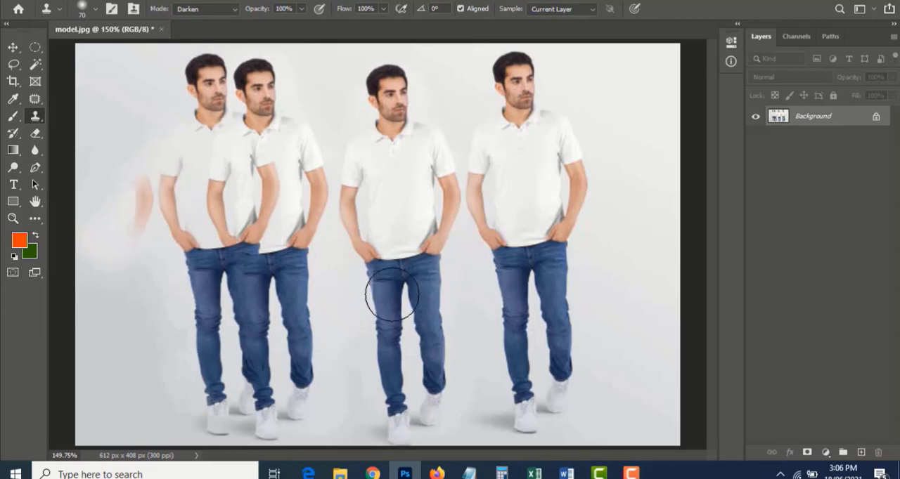
mouse_move(225, 171)
left_mouse_down()
mouse_move(229, 212)
mouse_move(265, 169)
left_mouse_up()
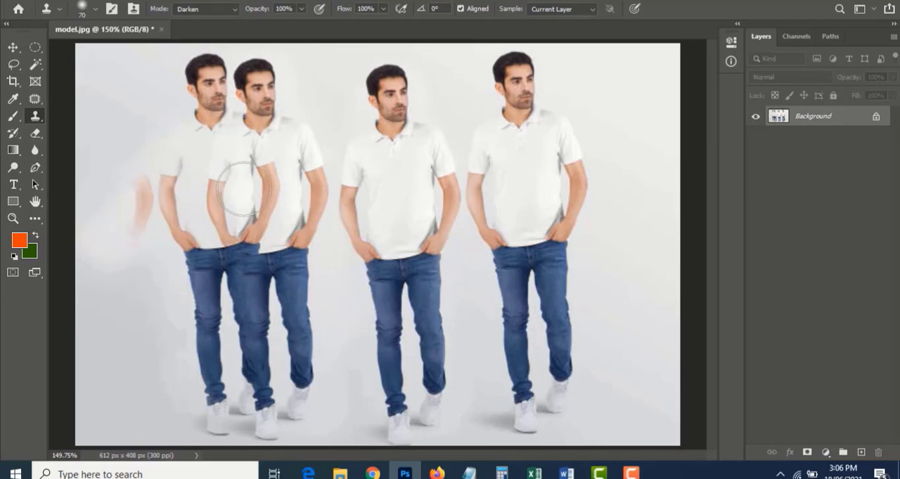
key("ctrl+z")
key("ctrl+z")
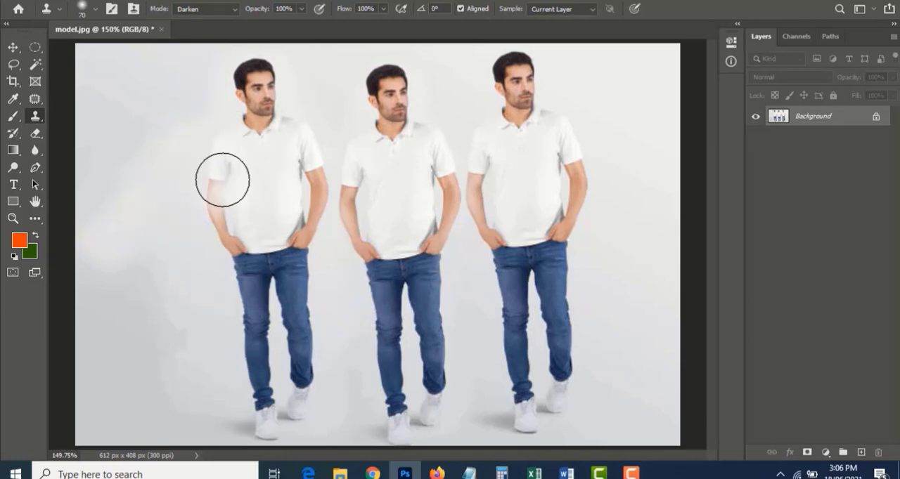
Set the Clone Stamp mode to Luminosity and clone the rightmost man into the empty area beside the leftmost figure
left_click(202, 10)
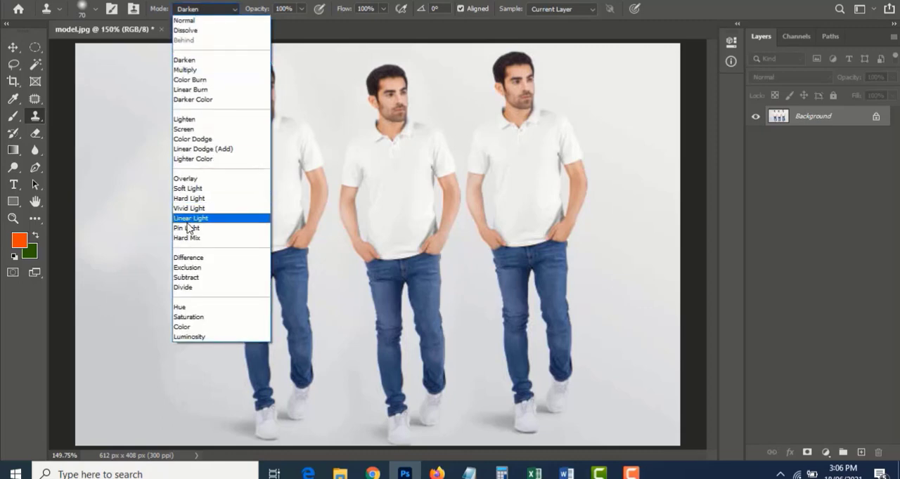
left_click(203, 337)
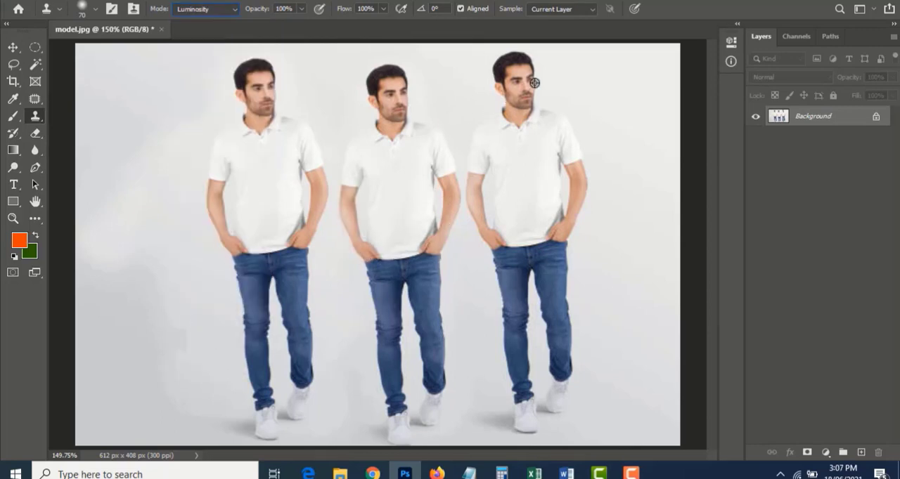
mouse_move(194, 138)
left_mouse_down()
mouse_move(161, 94)
mouse_move(168, 99)
mouse_move(171, 82)
mouse_move(145, 122)
mouse_move(147, 157)
mouse_move(171, 127)
mouse_move(146, 256)
mouse_move(145, 214)
mouse_move(126, 289)
mouse_move(132, 331)
mouse_move(168, 295)
mouse_move(184, 402)
mouse_move(170, 420)
mouse_move(186, 380)
left_mouse_up()
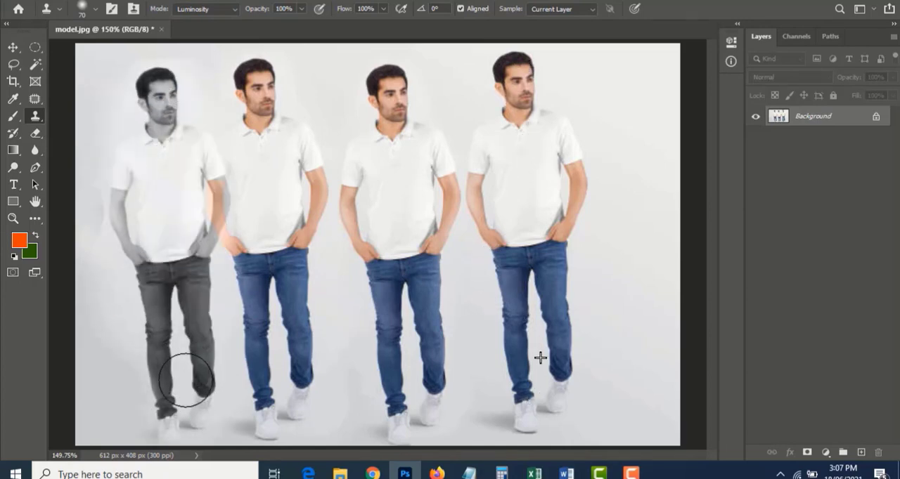
left_click(195, 10)
left_click(198, 13)
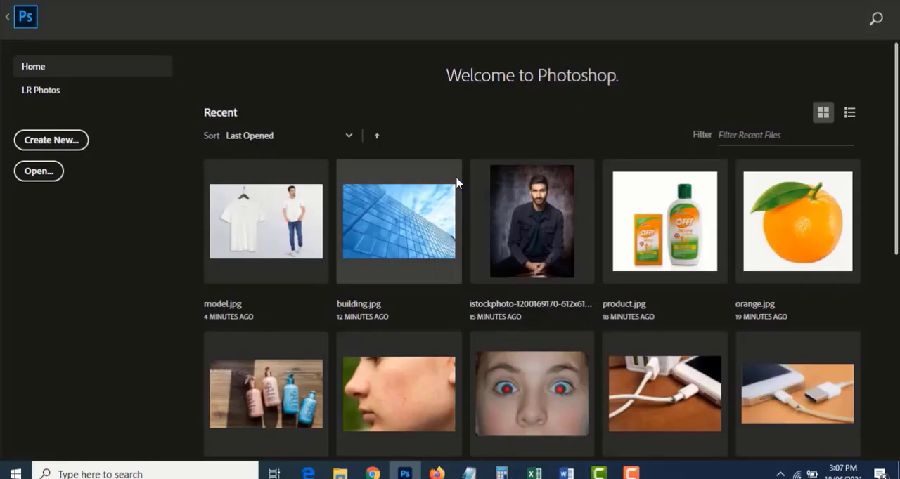
Open model.jpg from the sample pics folder
left_click(49, 178)
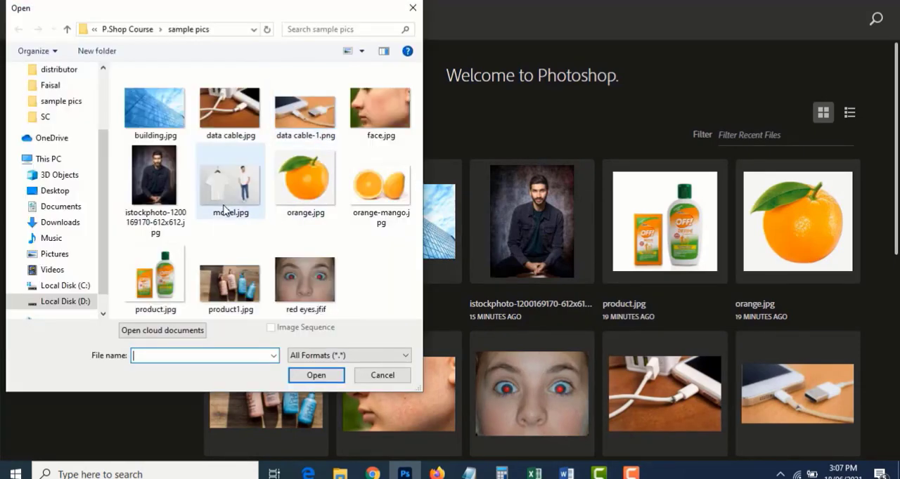
left_click(225, 207)
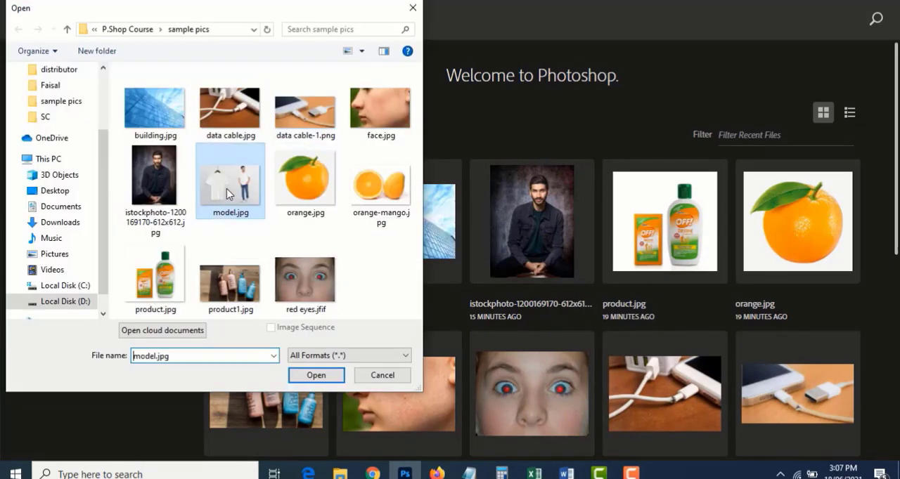
left_click(315, 375)
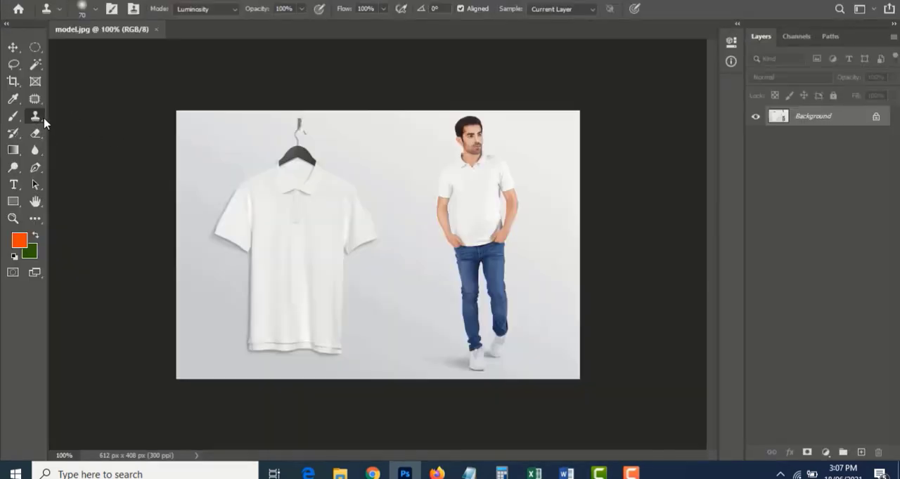
Switch to the Pattern Stamp tool and choose the fourth pattern in the Trees group
right_click(40, 123)
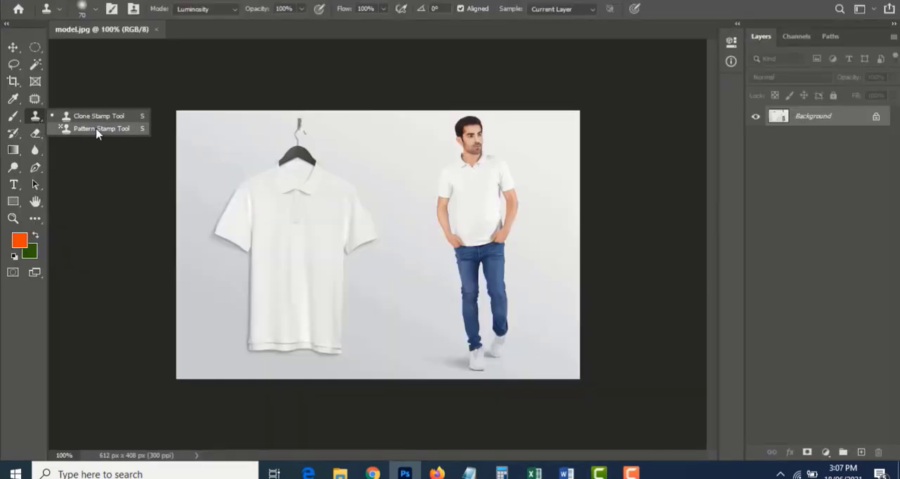
left_click(98, 130)
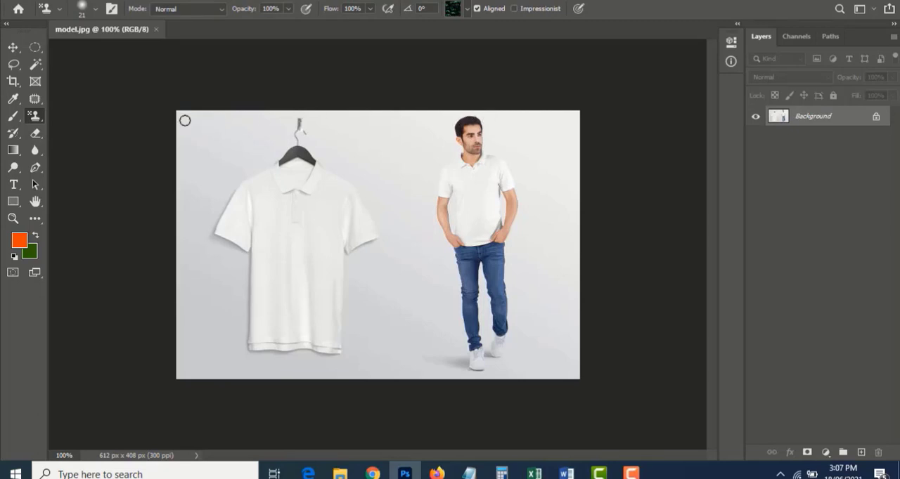
right_click(38, 117)
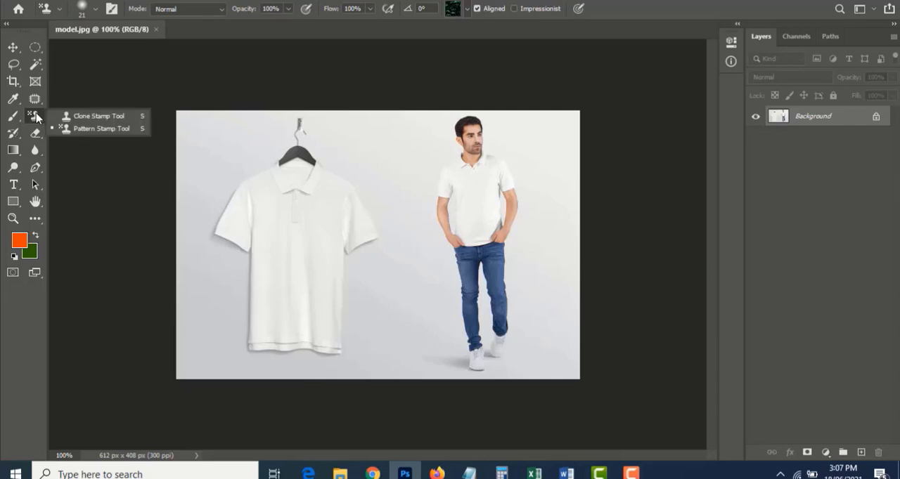
left_click(125, 116)
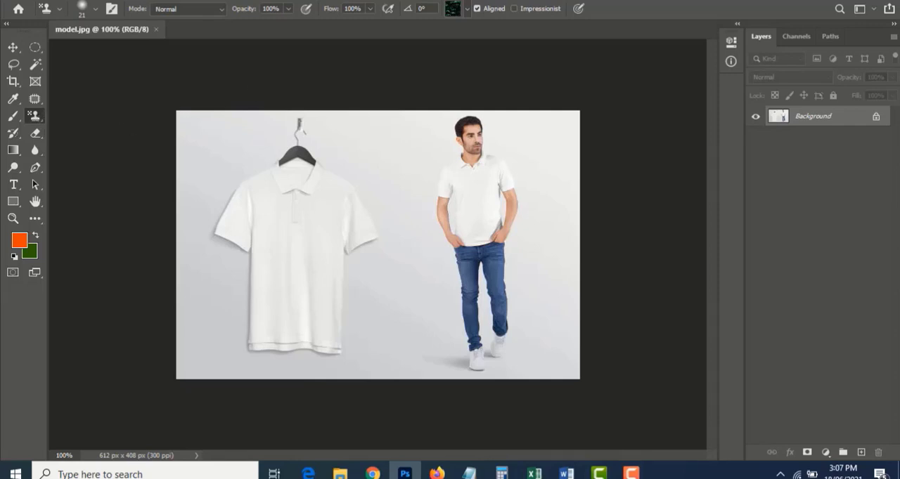
left_click(467, 10)
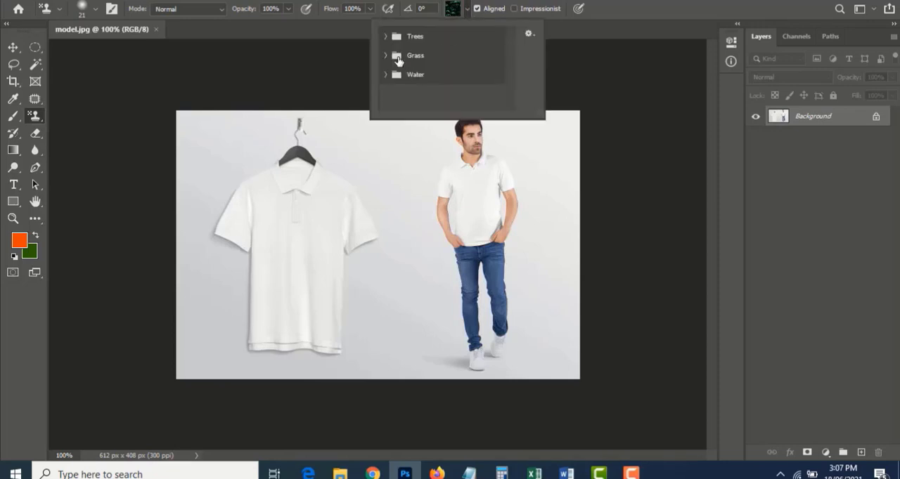
left_click(386, 37)
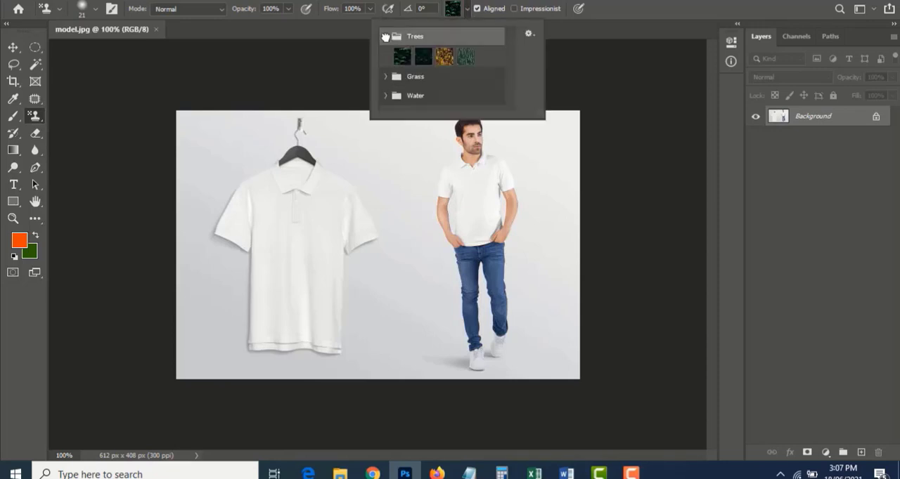
left_click(465, 58)
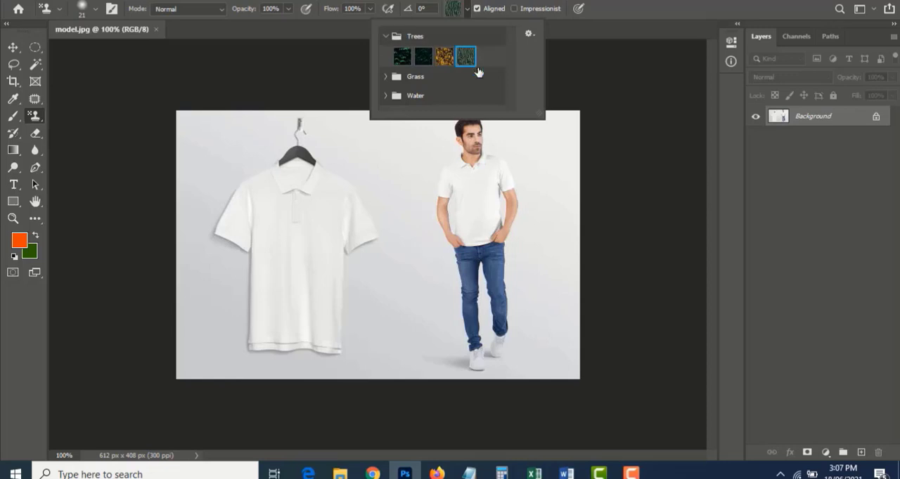
Make a small test stroke with the tree pattern near the hanging shirt and undo it
left_click(604, 109)
mouse_move(214, 173)
left_mouse_down()
mouse_move(193, 192)
mouse_move(249, 113)
mouse_move(187, 197)
mouse_move(225, 141)
mouse_move(204, 151)
mouse_move(193, 123)
left_mouse_up()
mouse_move(78, 204)
left_mouse_down()
mouse_move(197, 193)
mouse_move(303, 78)
mouse_move(232, 176)
mouse_move(405, 92)
mouse_move(306, 161)
left_mouse_up()
key("ctrl+z")
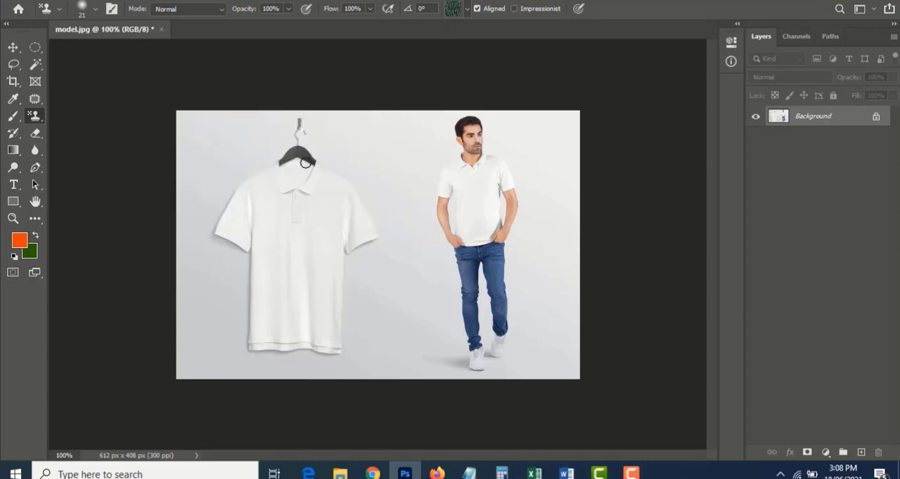
Enlarge the brush to 175 px and paint the tree pattern over the photo twice, undoing it each time
key("bracketright")
mouse_move(271, 150)
left_mouse_down()
mouse_move(296, 260)
mouse_move(273, 392)
mouse_move(526, 376)
mouse_move(542, 217)
mouse_move(482, 101)
mouse_move(281, 140)
left_mouse_up()
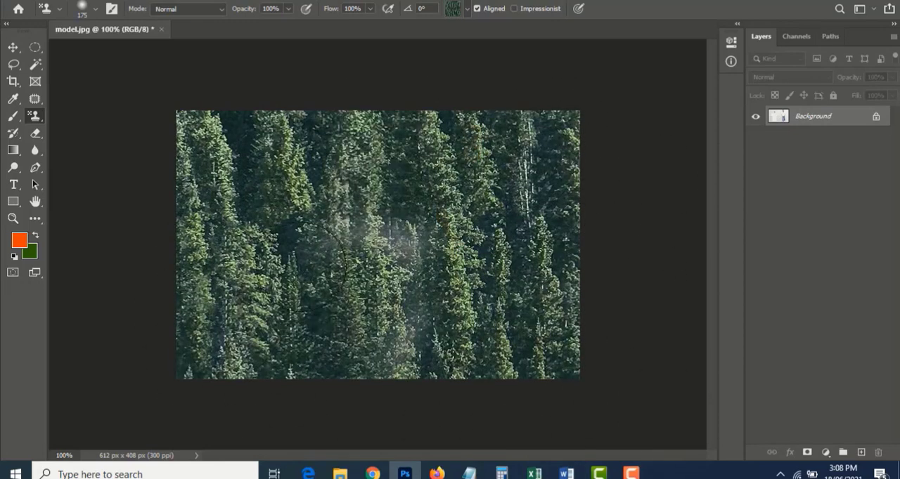
mouse_move(301, 278)
left_mouse_down()
mouse_move(321, 248)
mouse_move(450, 239)
mouse_move(460, 68)
left_mouse_up()
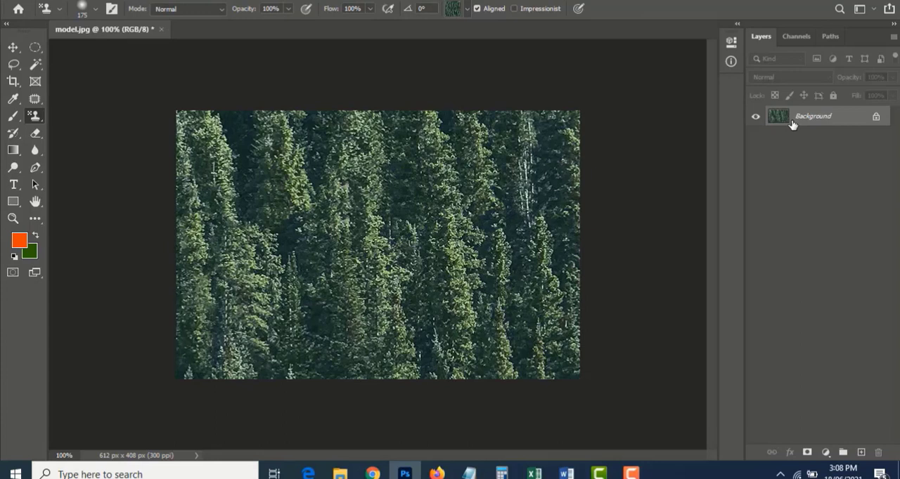
key("ctrl+z")
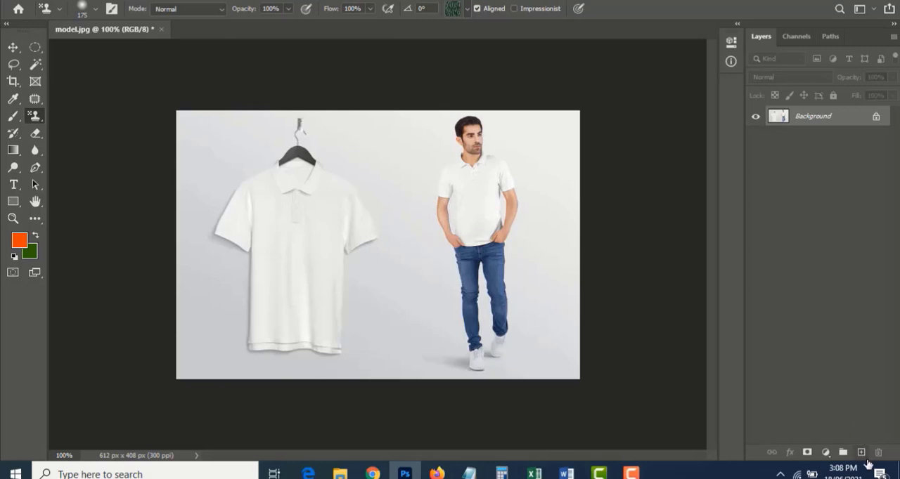
mouse_move(192, 105)
left_mouse_down()
mouse_move(315, 65)
mouse_move(326, 142)
mouse_move(216, 228)
mouse_move(353, 378)
mouse_move(410, 366)
mouse_move(485, 172)
mouse_move(453, 295)
left_mouse_up()
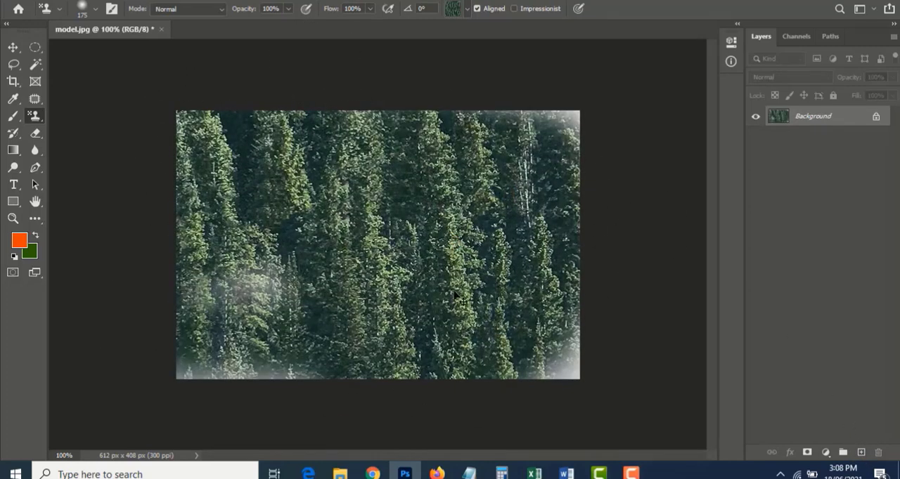
key("ctrl+z")
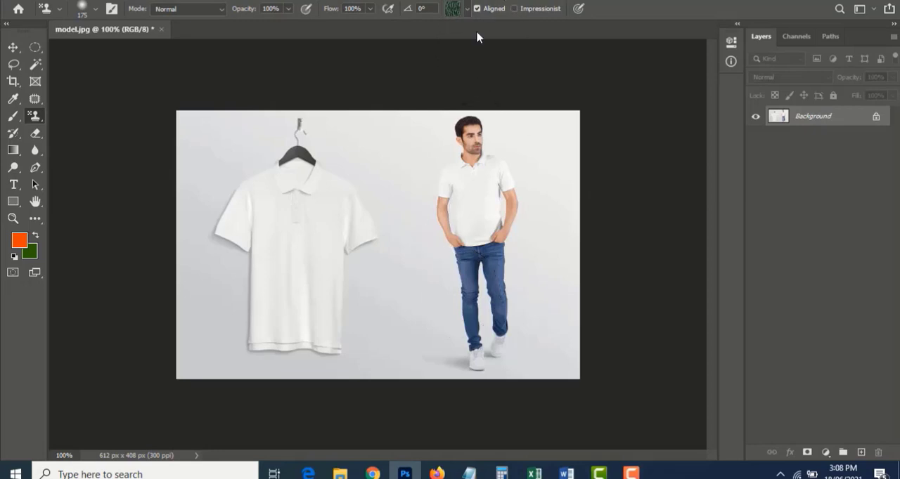
Choose the third pattern in the Grass group, paint it over the whole photo, and undo the painting
left_click(467, 10)
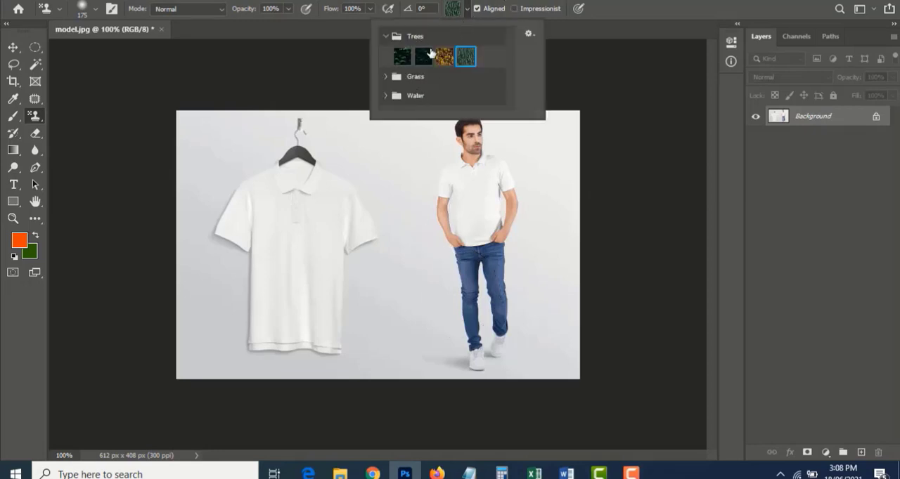
left_click(385, 36)
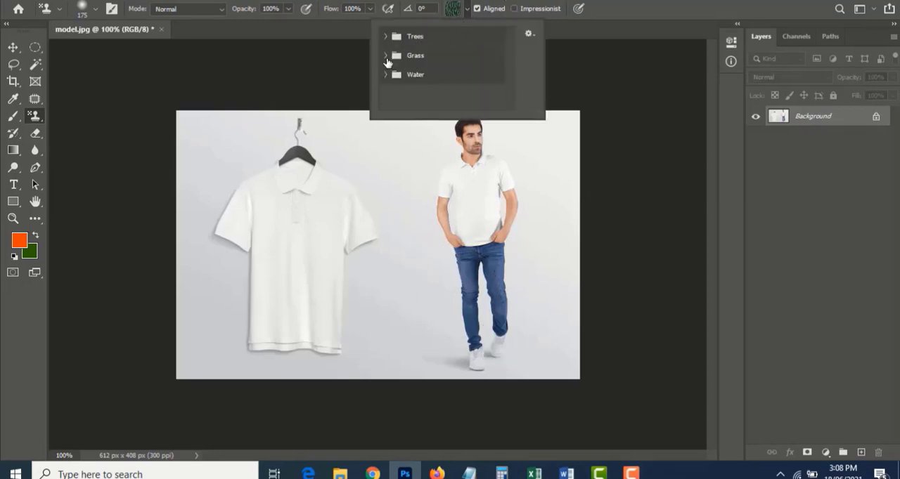
left_click(385, 56)
left_click(444, 75)
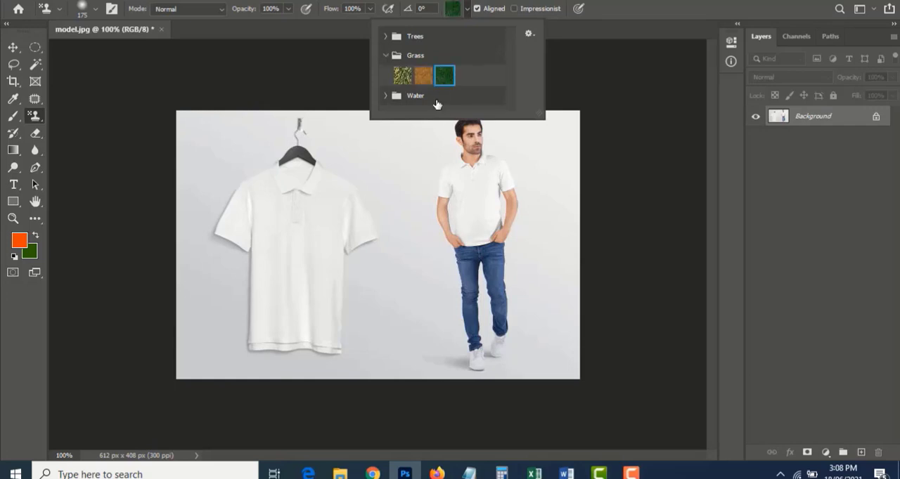
left_click(217, 259)
mouse_move(218, 259)
left_mouse_down()
mouse_move(186, 243)
mouse_move(274, 144)
mouse_move(239, 113)
mouse_move(410, 192)
mouse_move(354, 215)
mouse_move(681, 215)
mouse_move(576, 281)
mouse_move(615, 301)
mouse_move(528, 341)
mouse_move(544, 361)
mouse_move(519, 370)
mouse_move(426, 363)
mouse_move(424, 293)
mouse_move(226, 355)
mouse_move(212, 375)
mouse_move(370, 356)
mouse_move(471, 361)
mouse_move(373, 331)
left_mouse_up()
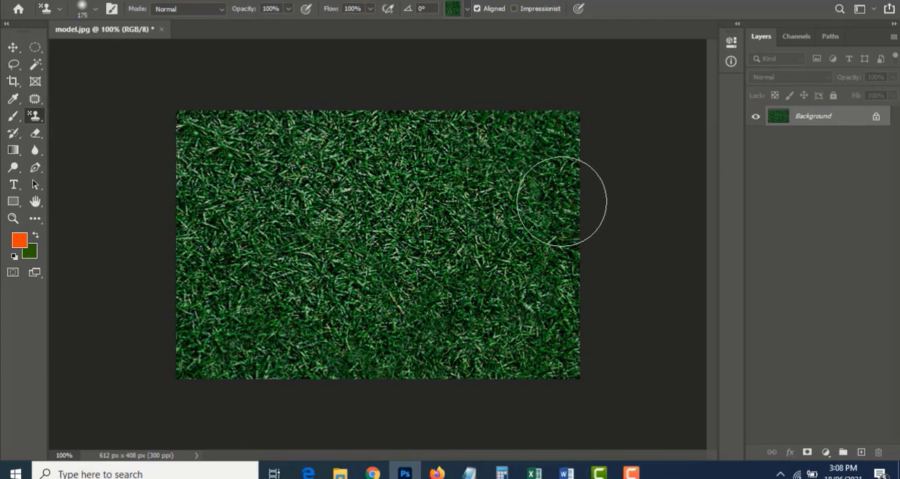
key("ctrl+z")
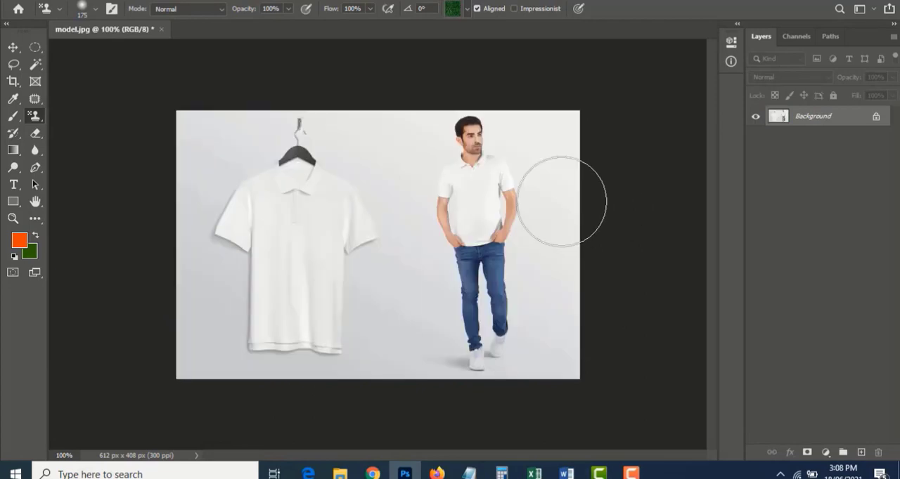
Choose the first pattern in the Water group, paint it over the whole photo, and undo the painting
left_click(464, 14)
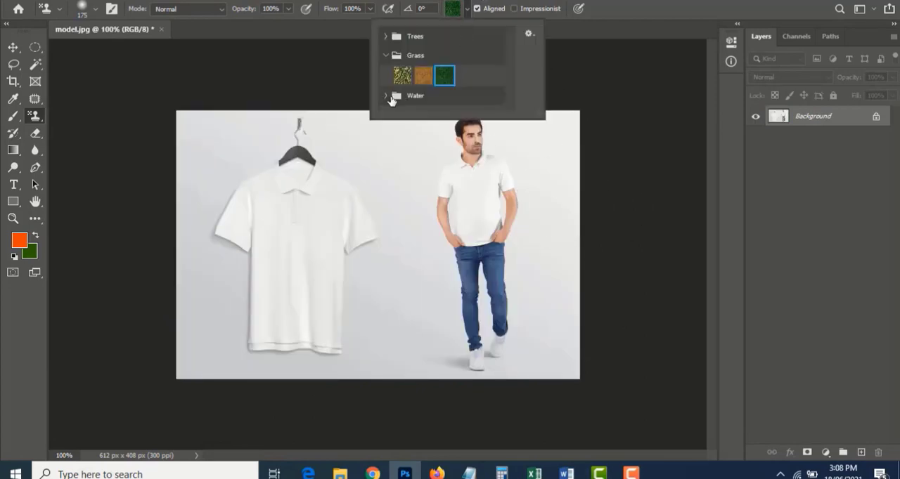
left_click(419, 98)
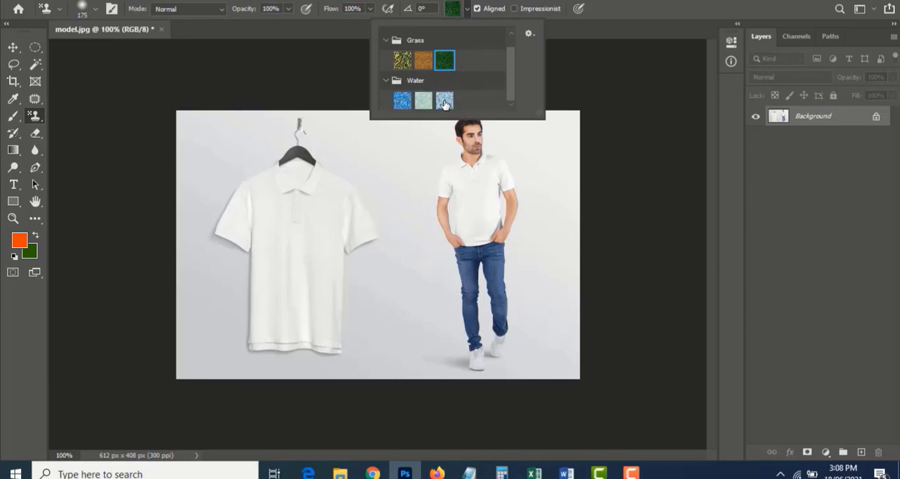
left_click(444, 102)
left_click(402, 101)
mouse_move(184, 141)
left_mouse_down()
mouse_move(177, 161)
mouse_move(437, 155)
mouse_move(597, 211)
mouse_move(415, 324)
left_mouse_up()
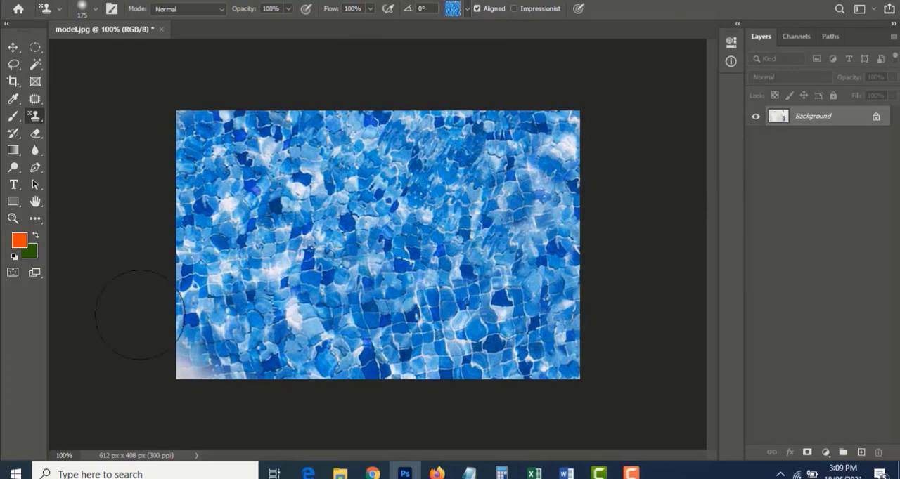
key("ctrl+z")
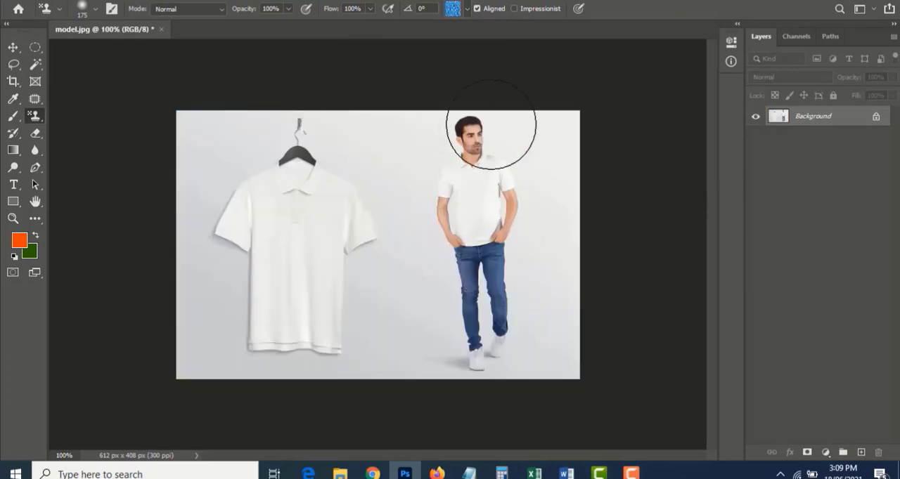
Paint the third Water pattern over the whole photo, look at the pattern import options, and undo the painting
left_click(467, 9)
left_click(444, 101)
mouse_move(195, 154)
left_mouse_down()
mouse_move(165, 214)
mouse_move(160, 294)
mouse_move(181, 262)
mouse_move(224, 296)
mouse_move(167, 316)
mouse_move(296, 378)
mouse_move(439, 400)
mouse_move(450, 255)
mouse_move(207, 210)
left_mouse_up()
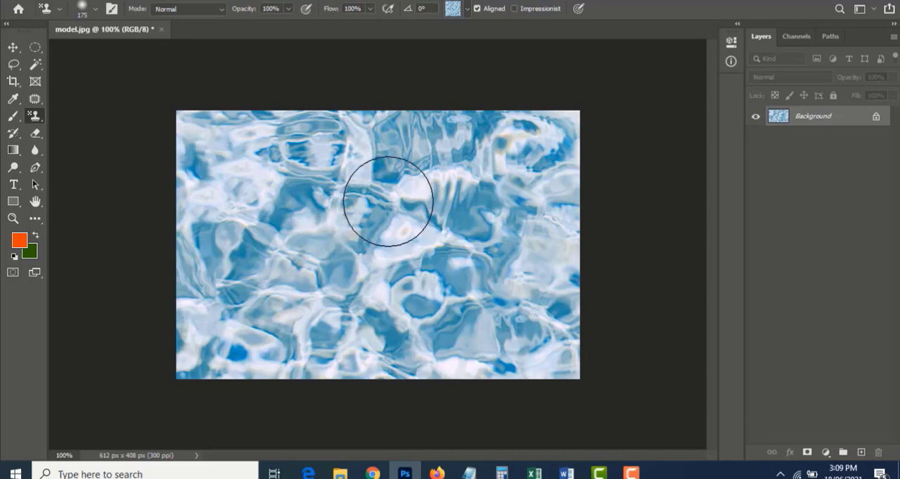
left_click(466, 10)
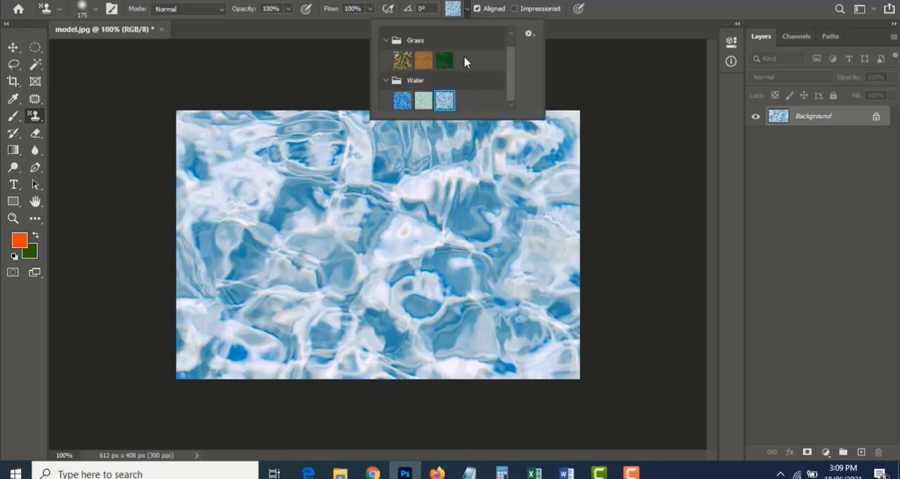
left_click(530, 35)
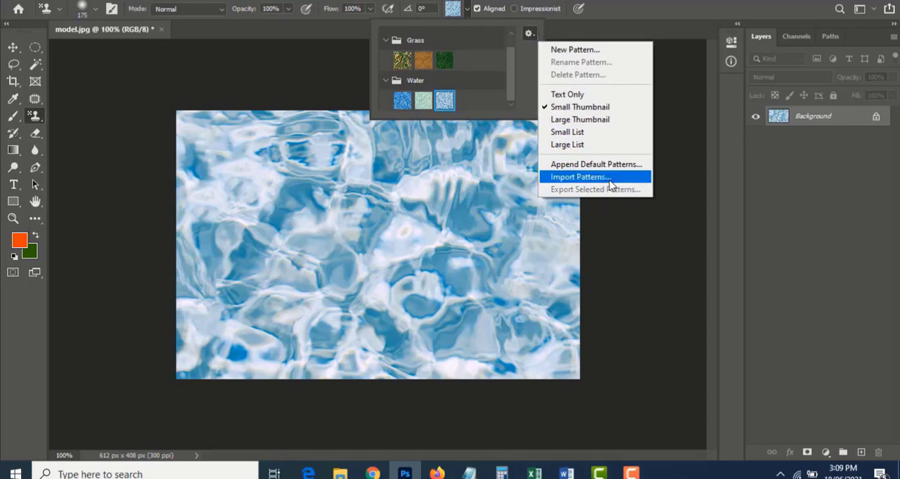
left_click(307, 84)
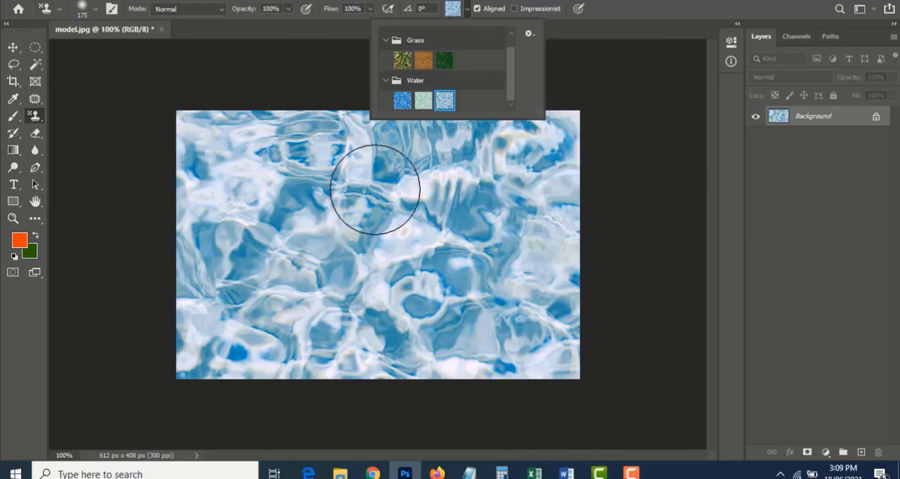
key("ctrl+z")
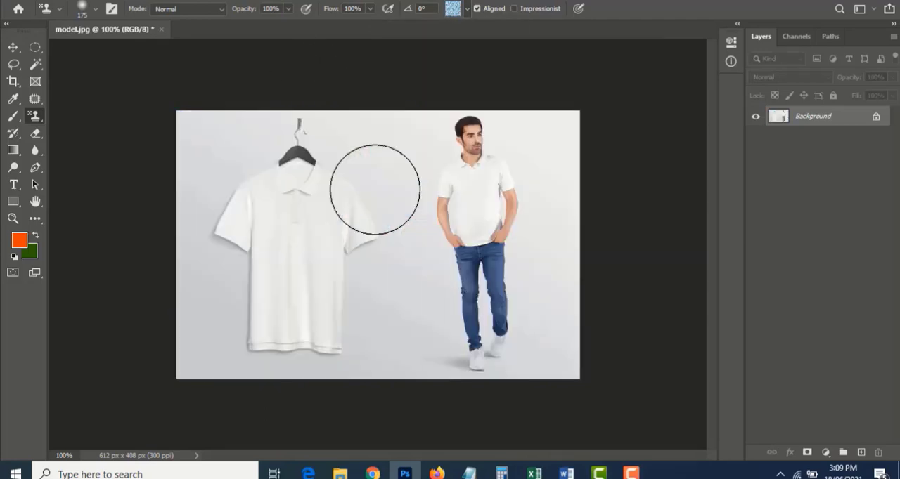
Paint the third Water pattern over the photo in Darken mode and undo the painting
left_click(195, 12)
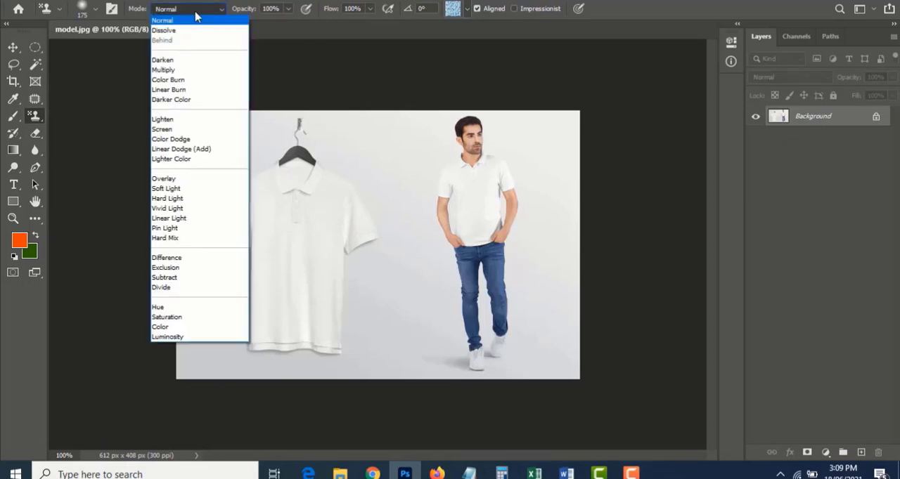
left_click(196, 60)
mouse_move(241, 155)
left_mouse_down()
mouse_move(335, 162)
mouse_move(424, 249)
mouse_move(498, 259)
mouse_move(638, 301)
mouse_move(631, 186)
mouse_move(612, 201)
mouse_move(433, 165)
mouse_move(603, 178)
mouse_move(605, 156)
mouse_move(179, 187)
mouse_move(177, 173)
mouse_move(216, 237)
left_mouse_up()
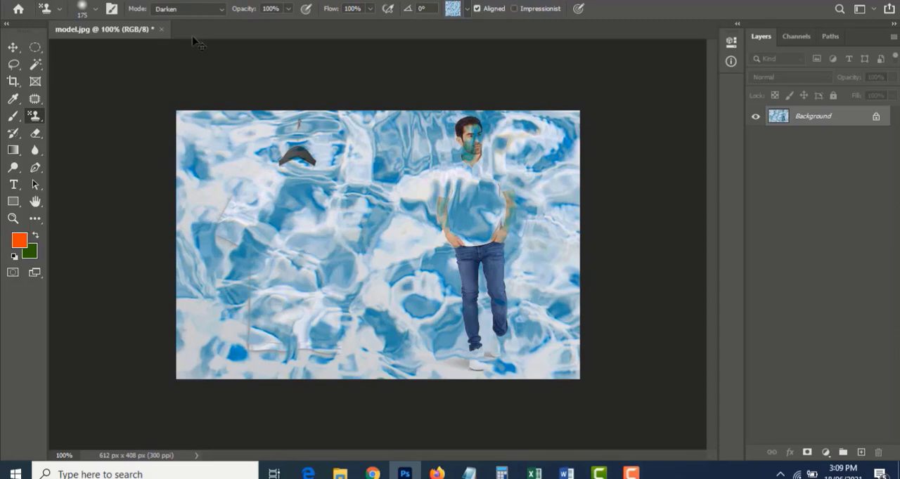
key("ctrl+z")
Switch the blend mode to Overlay, paint the water pattern over the photo, and undo it
left_click(186, 9)
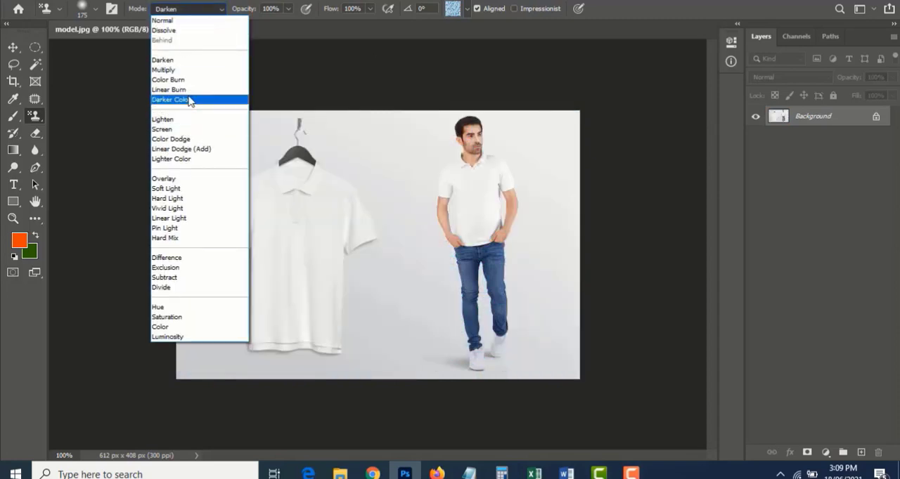
left_click(194, 180)
mouse_move(301, 161)
left_mouse_down()
mouse_move(40, 331)
mouse_move(361, 100)
mouse_move(333, 217)
mouse_move(451, 161)
mouse_move(171, 211)
mouse_move(509, 300)
left_mouse_up()
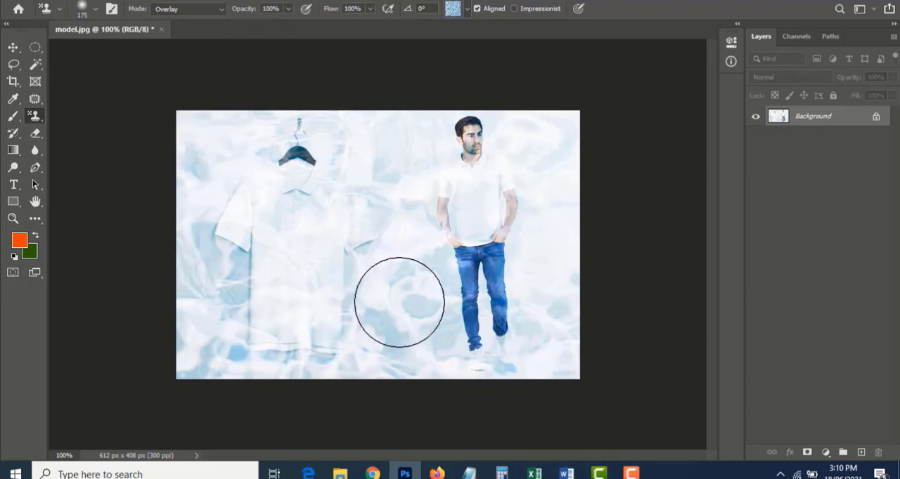
key("ctrl+z")
Return the blend mode to Normal, cover the photo with the water pattern, and undo the painting
left_click(196, 10)
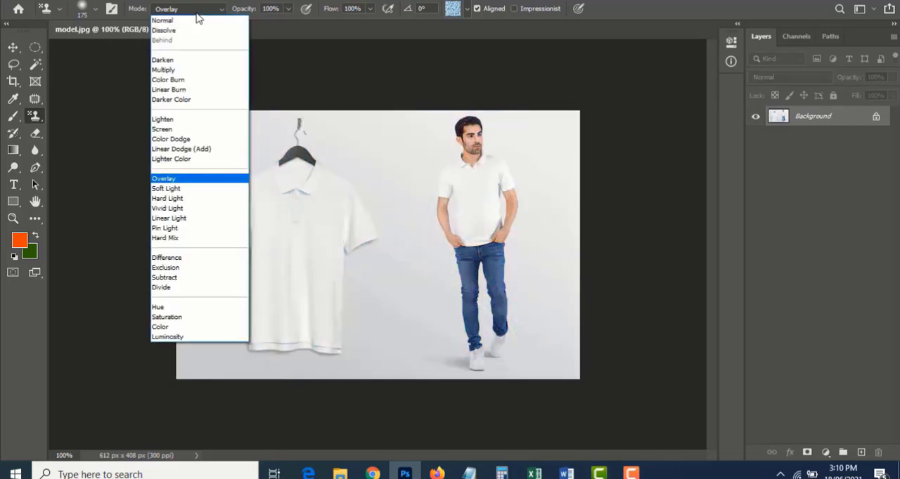
left_click(198, 23)
mouse_move(233, 112)
left_mouse_down()
mouse_move(154, 159)
mouse_move(317, 97)
mouse_move(306, 178)
mouse_move(481, 159)
mouse_move(471, 202)
mouse_move(548, 317)
mouse_move(523, 137)
mouse_move(598, 203)
mouse_move(536, 339)
mouse_move(328, 310)
mouse_move(380, 121)
left_mouse_up()
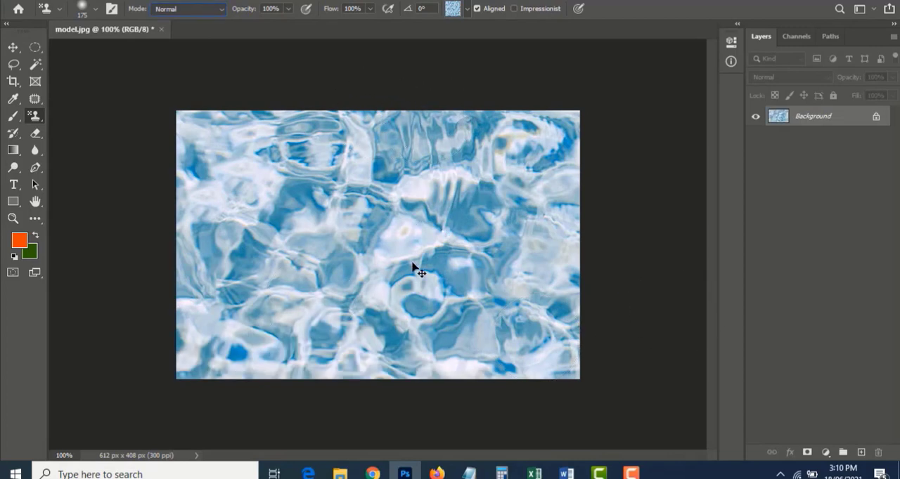
key("ctrl+z")
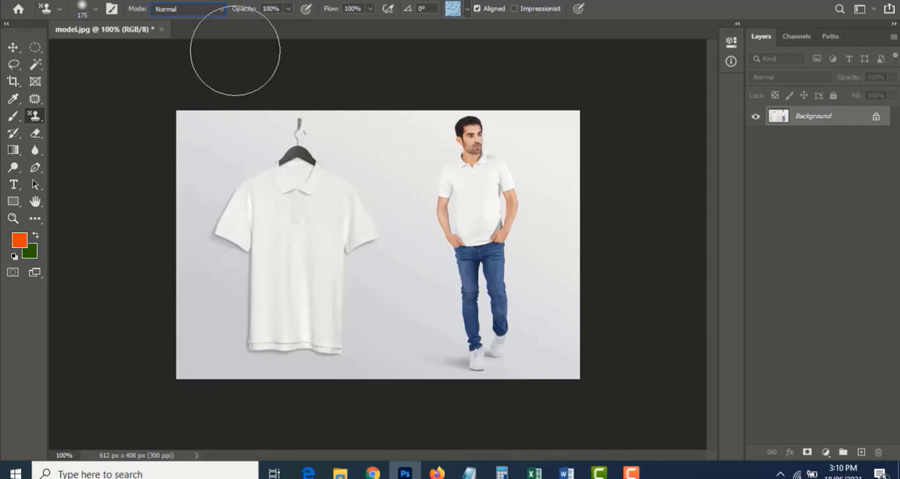
Select the man's head with the Rectangular Marquee tool
left_click(40, 52)
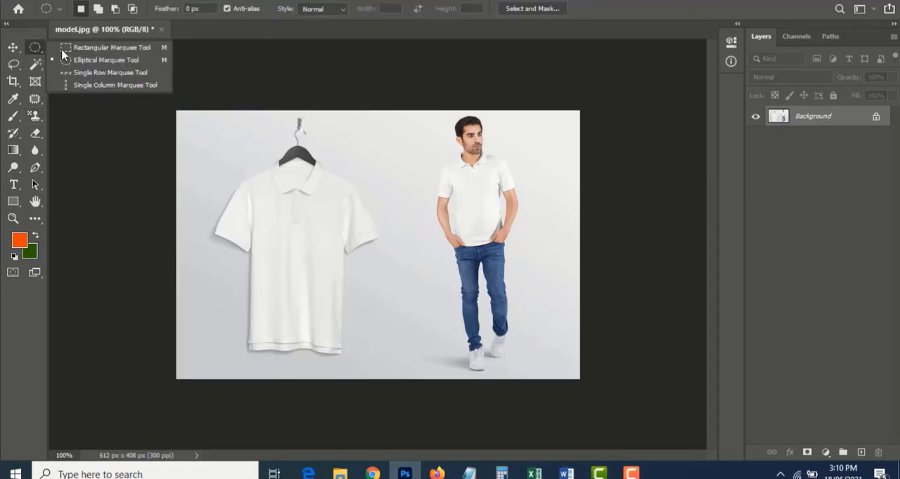
left_click(94, 48)
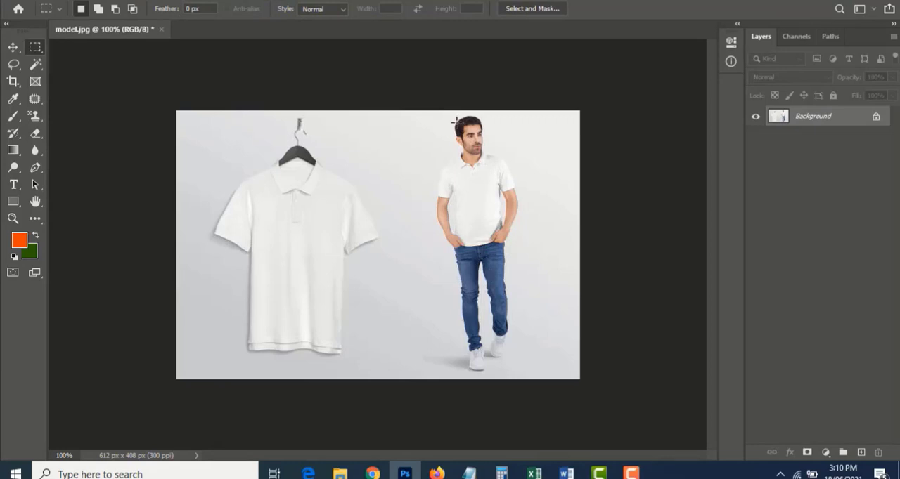
left_click_drag(454, 116, 486, 156)
Define the selected head area as a new pattern named Pattern 1
left_click(68, 0)
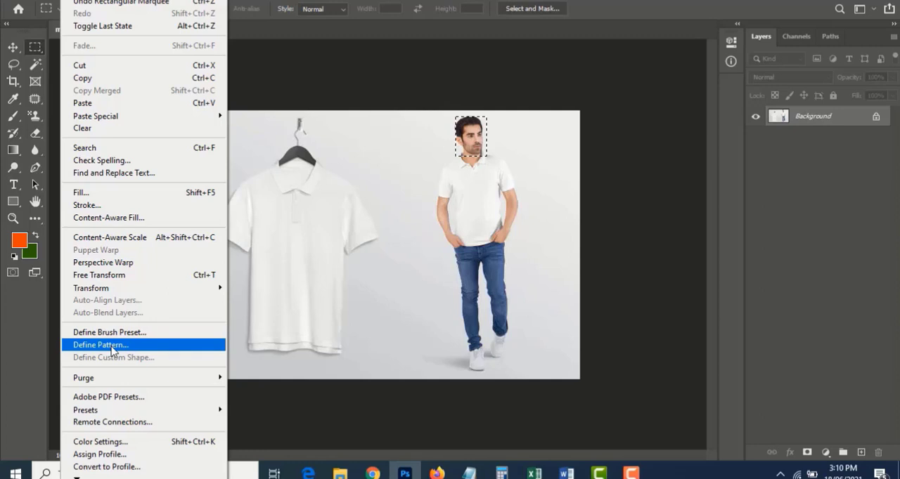
left_click(477, 82)
left_click(68, 0)
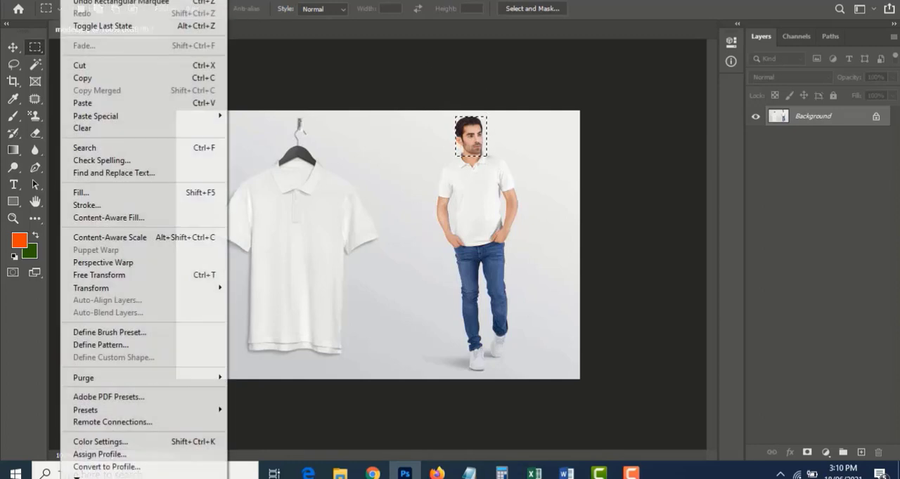
left_click(123, 345)
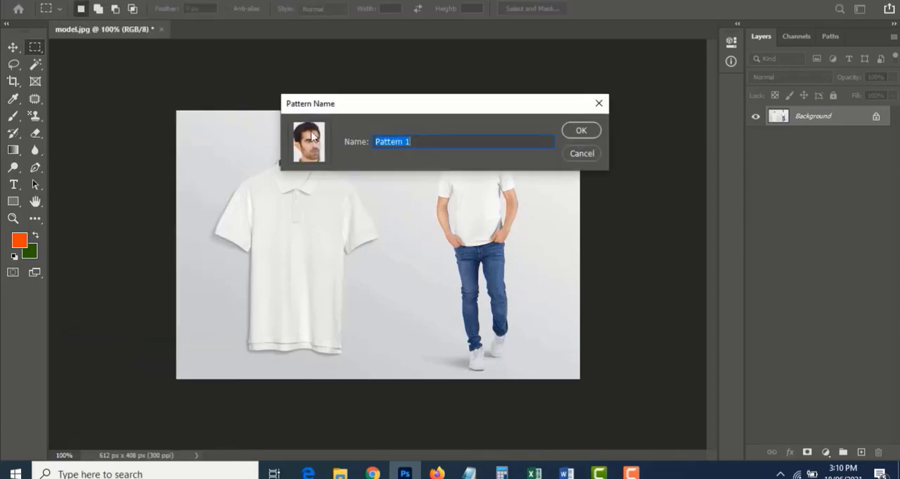
left_click(591, 133)
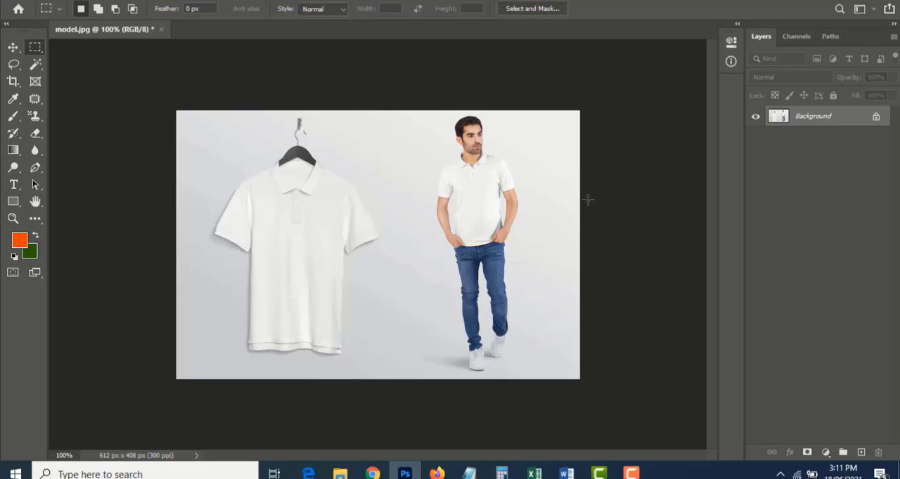
Switch back to the Pattern Stamp tool, paint the water pattern over most of the photo, and undo it
left_click(36, 115)
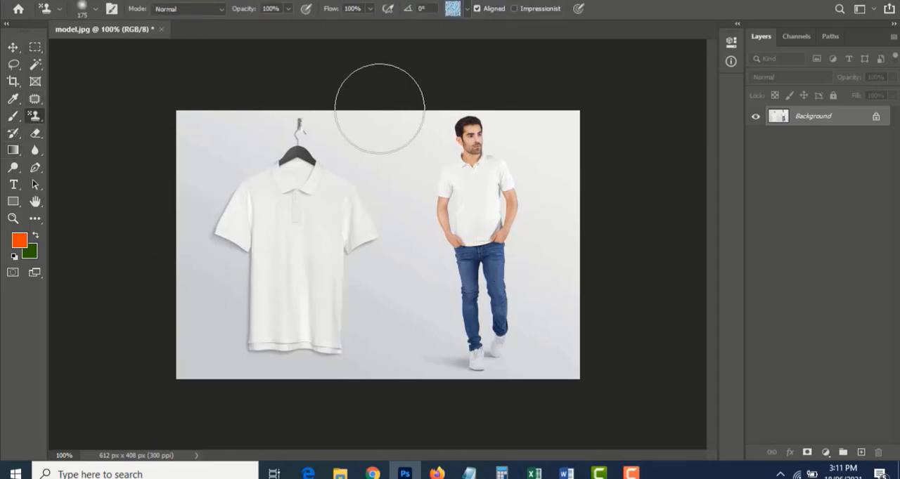
mouse_move(438, 161)
left_mouse_down()
mouse_move(235, 142)
mouse_move(33, 190)
mouse_move(189, 328)
mouse_move(592, 311)
left_mouse_up()
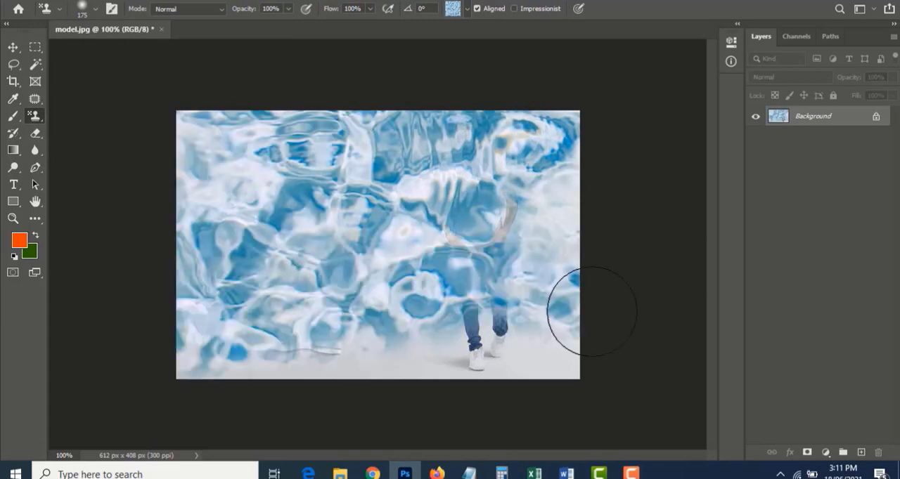
key("ctrl+z")
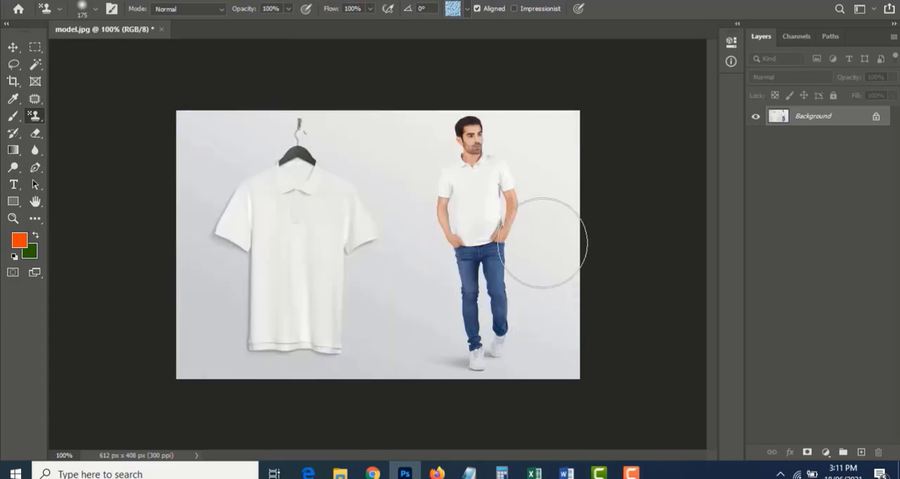
Choose the new head pattern, paint it over the whole photo, and undo the painting
left_click(467, 9)
scroll(495, 83, "down", 1)
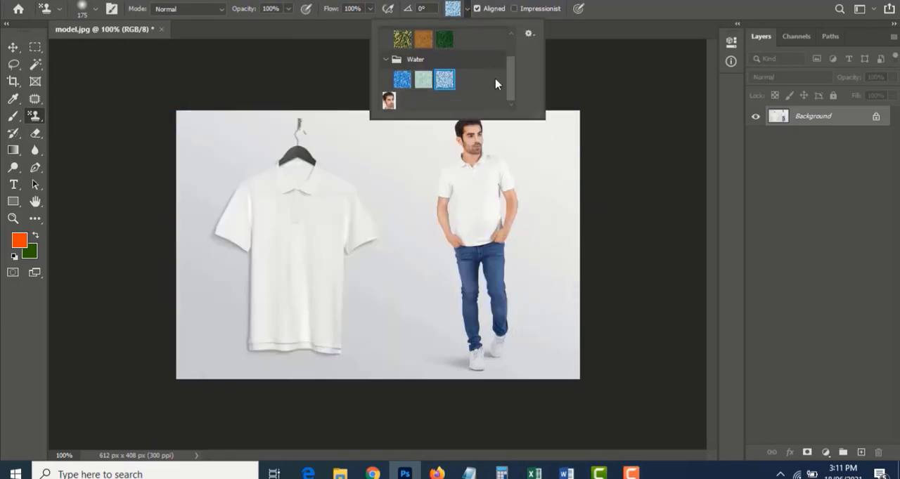
left_click(388, 102)
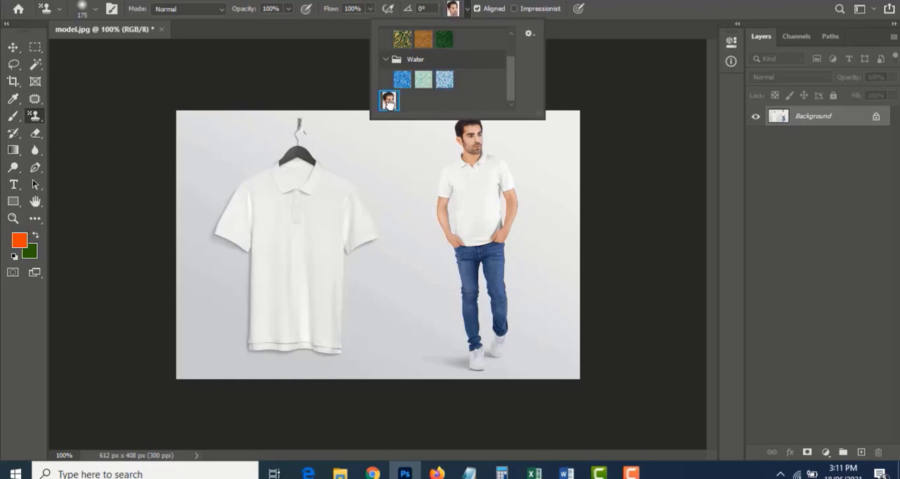
mouse_move(229, 94)
left_mouse_down()
mouse_move(156, 157)
mouse_move(156, 211)
mouse_move(546, 40)
mouse_move(499, 97)
mouse_move(530, 184)
mouse_move(579, 251)
mouse_move(431, 342)
mouse_move(261, 321)
mouse_move(185, 299)
mouse_move(190, 335)
mouse_move(281, 371)
mouse_move(150, 197)
mouse_move(296, 126)
mouse_move(529, 378)
mouse_move(521, 376)
left_mouse_up()
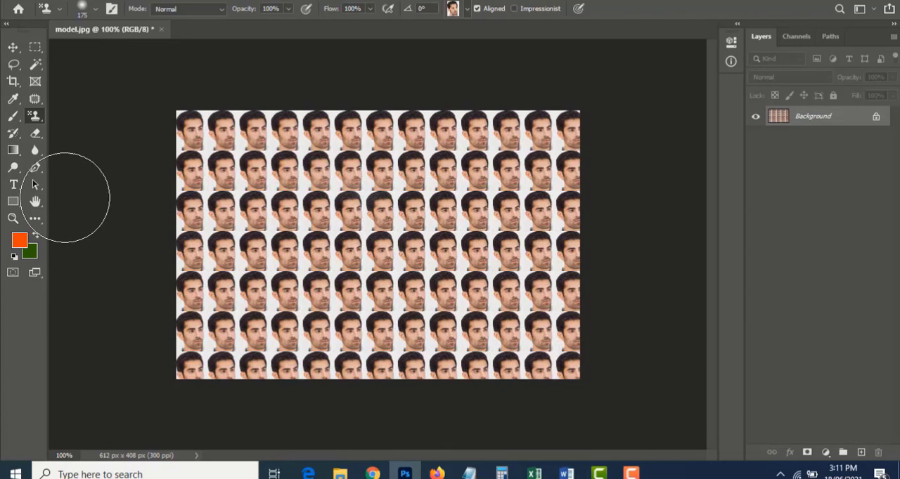
key("ctrl+z")
Paint the head pattern over the photo in Darken mode and undo the painting
left_click(199, 19)
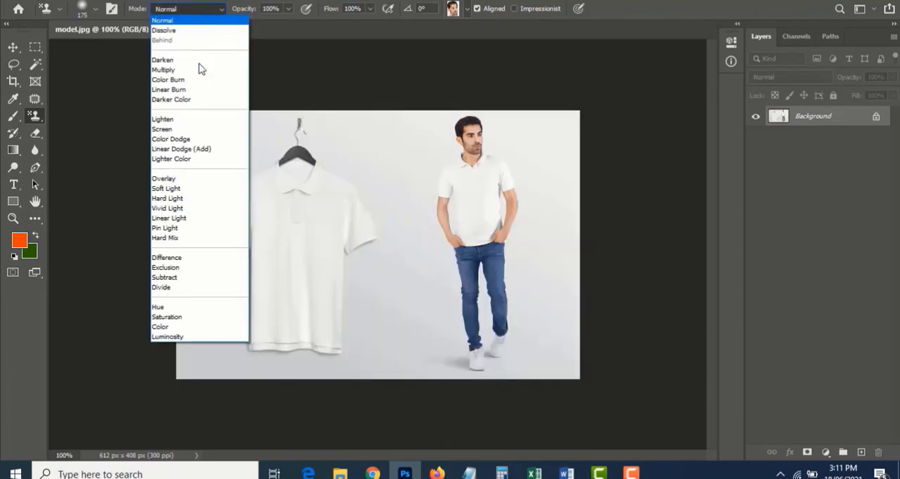
left_click(202, 63)
mouse_move(243, 100)
left_mouse_down()
mouse_move(232, 228)
mouse_move(94, 310)
mouse_move(302, 364)
mouse_move(442, 361)
mouse_move(377, 280)
mouse_move(274, 209)
left_mouse_up()
key("F12")
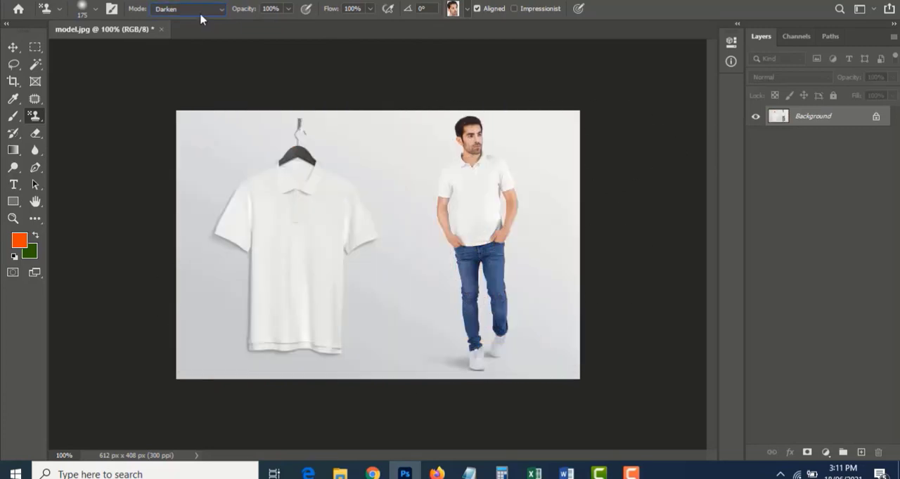
Paint the head pattern over the photo in Overlay mode and undo the painting
left_click(201, 14)
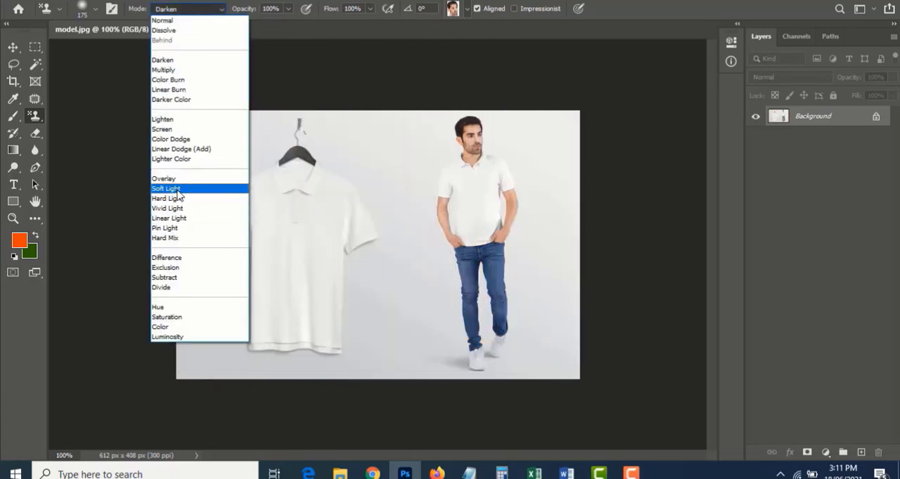
left_click(165, 179)
mouse_move(241, 101)
left_mouse_down()
mouse_move(291, 88)
mouse_move(198, 270)
mouse_move(142, 318)
mouse_move(463, 330)
mouse_move(454, 356)
mouse_move(450, 240)
mouse_move(418, 201)
mouse_move(520, 148)
mouse_move(272, 205)
mouse_move(327, 228)
left_mouse_up()
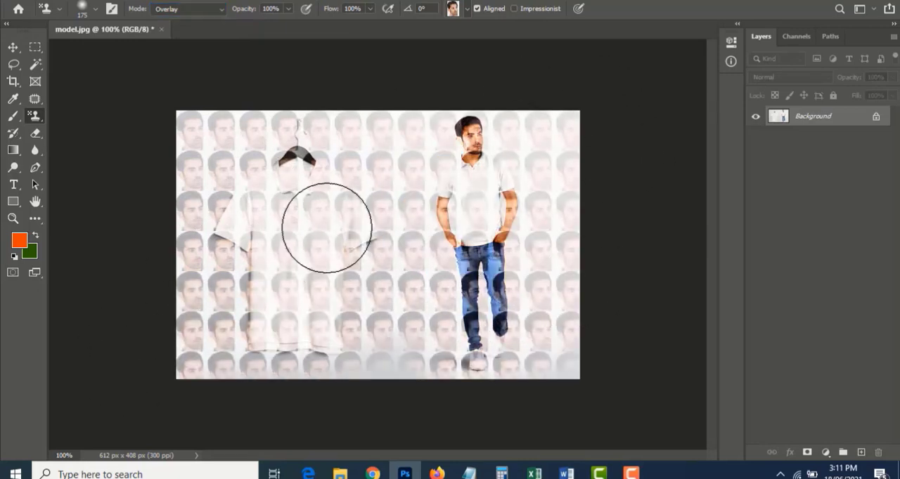
key("F12")
Reset the blend mode to Normal, cover the photo with the head pattern, and undo the painting
left_click(181, 9)
left_click(180, 19)
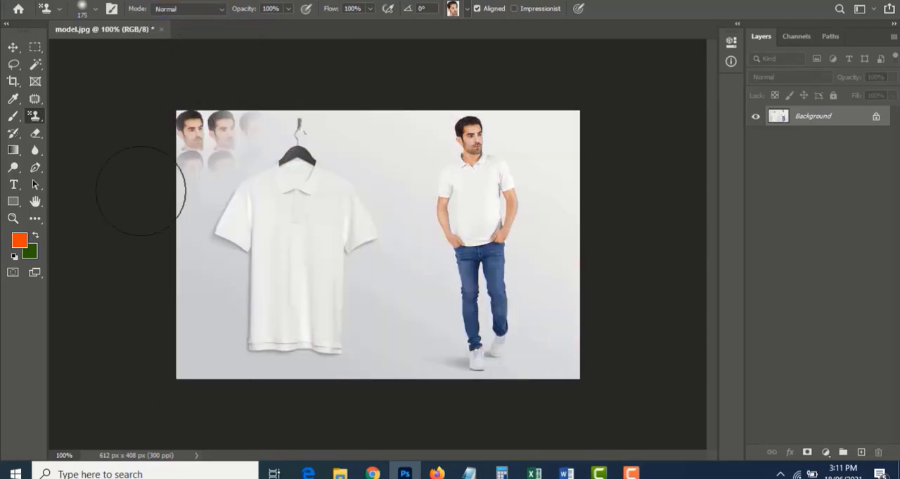
mouse_move(140, 191)
left_mouse_down()
mouse_move(252, 186)
mouse_move(296, 250)
mouse_move(338, 253)
mouse_move(500, 393)
mouse_move(376, 278)
mouse_move(505, 149)
mouse_move(192, 279)
mouse_move(140, 338)
mouse_move(225, 352)
left_mouse_up()
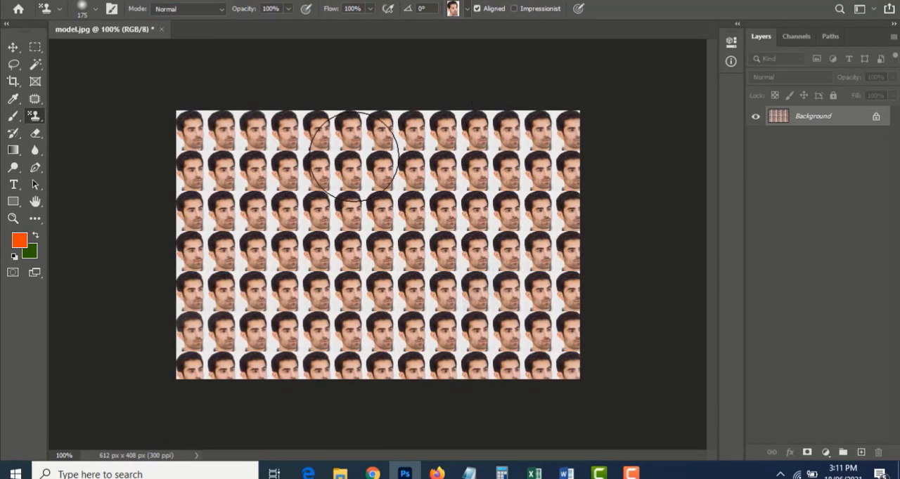
key("F12")
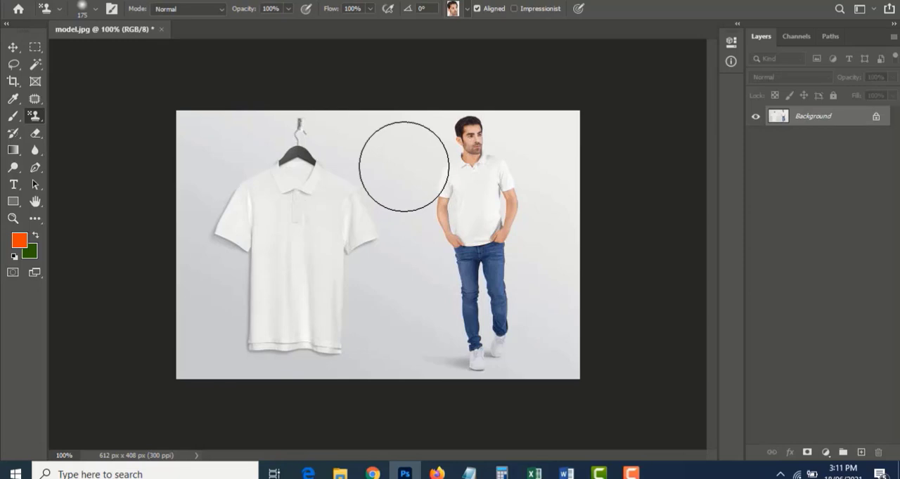
mouse_move(633, 475)
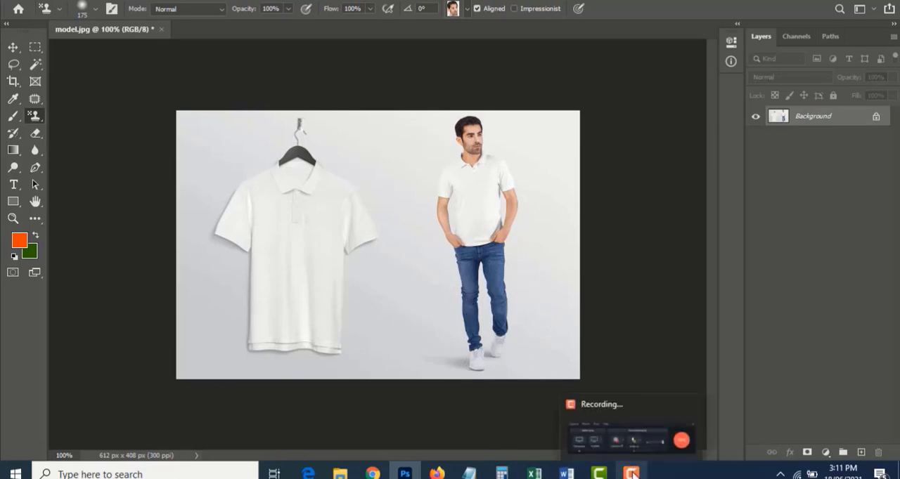